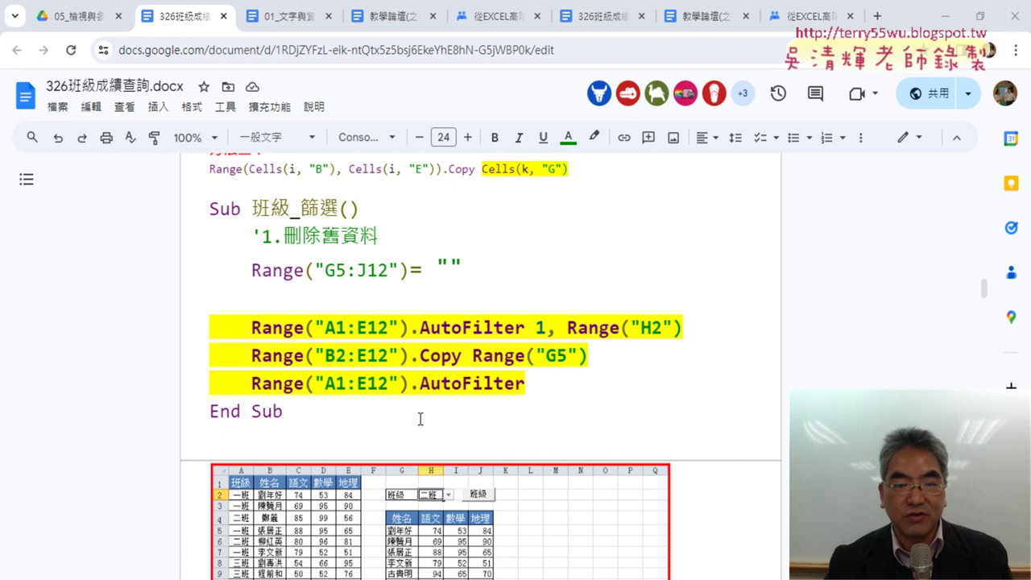
Step: Highlight the AutoFilter and Copy code lines, then return to Sheet1 at cell A1
{"action": "left_click_drag", "start_coordinate": [524, 384], "coordinate": [191, 329]}
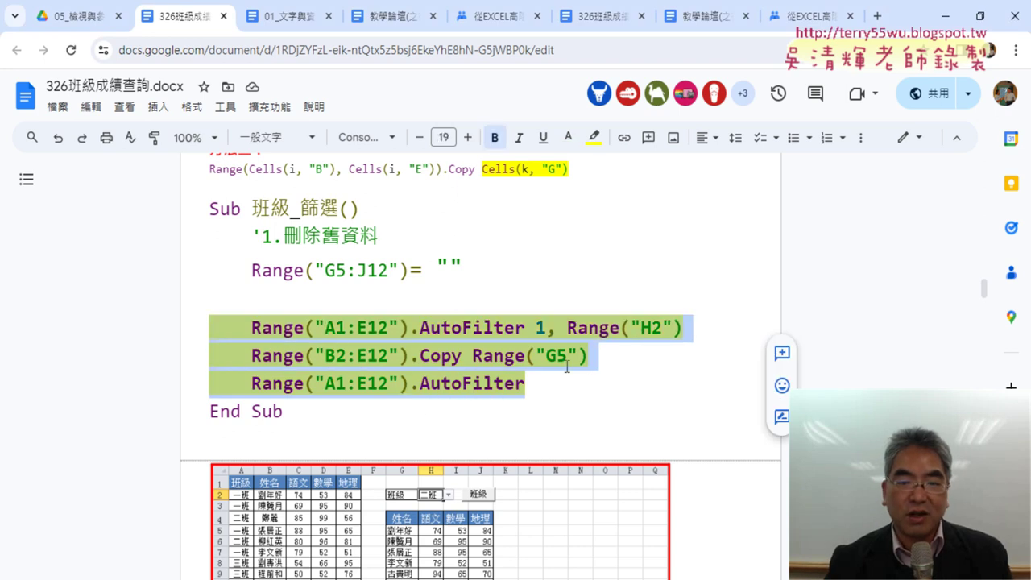
{"action": "left_click_drag", "start_coordinate": [591, 355], "coordinate": [196, 332]}
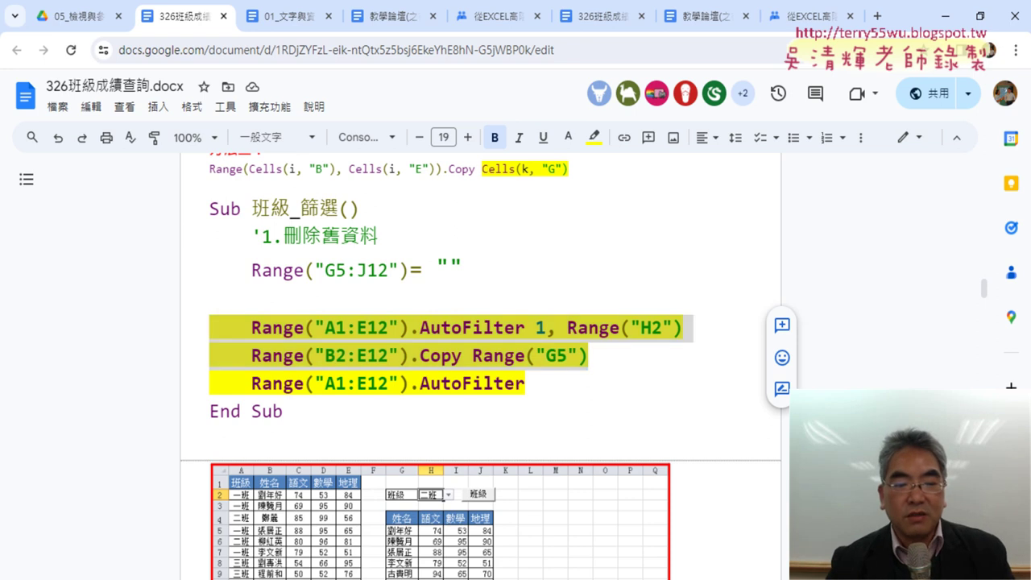
{"action": "key", "text": "alt+Tab"}
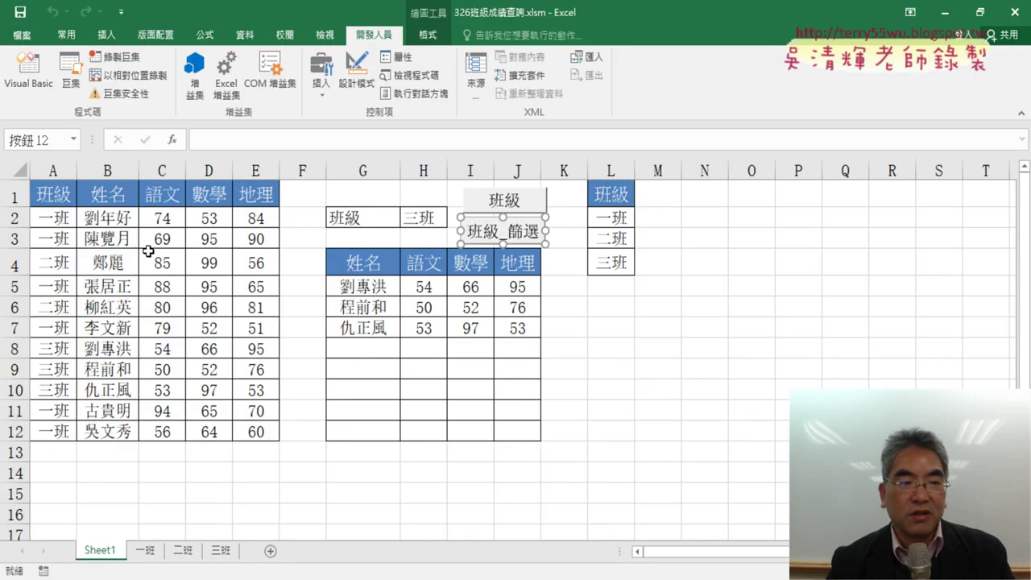
{"action": "left_click", "coordinate": [48, 194]}
Step: Jump to the grade data's end at A12 and the sheet's last row, then back to A1
{"action": "key", "text": "ctrl+Down"}
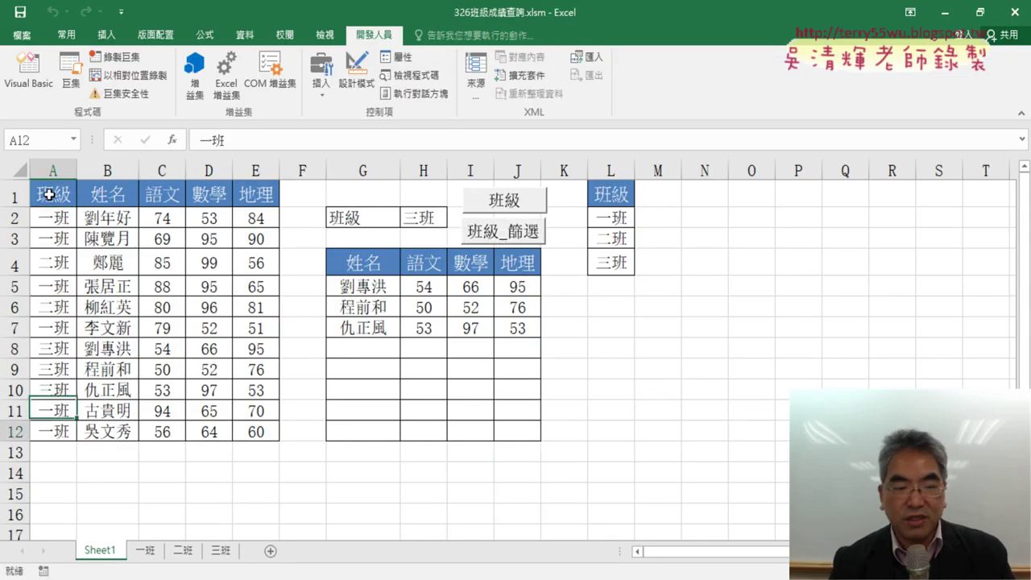
{"action": "key", "text": "ctrl+Down"}
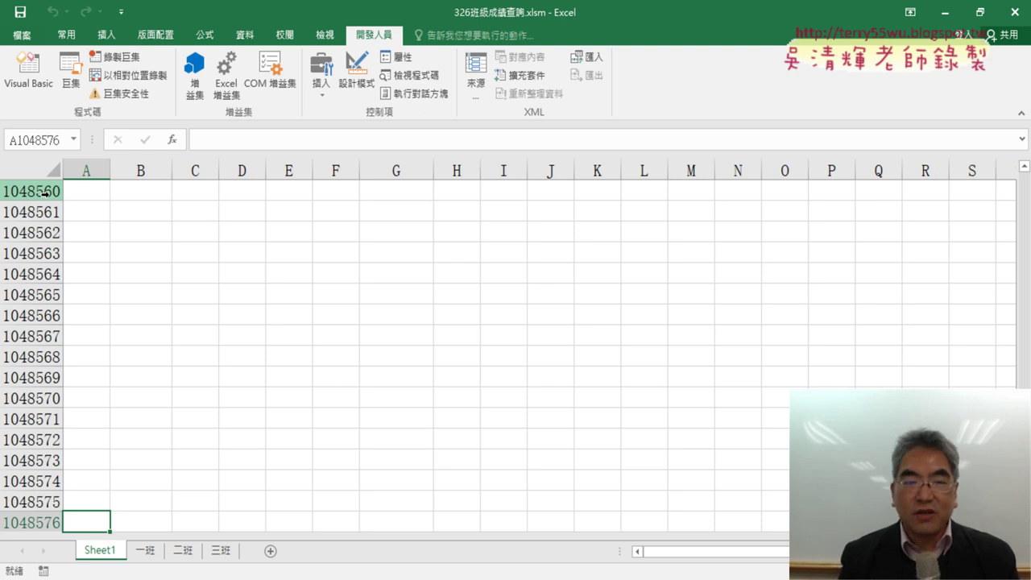
{"action": "key", "text": "ctrl+Up"}
{"action": "key", "text": "ctrl+Up"}
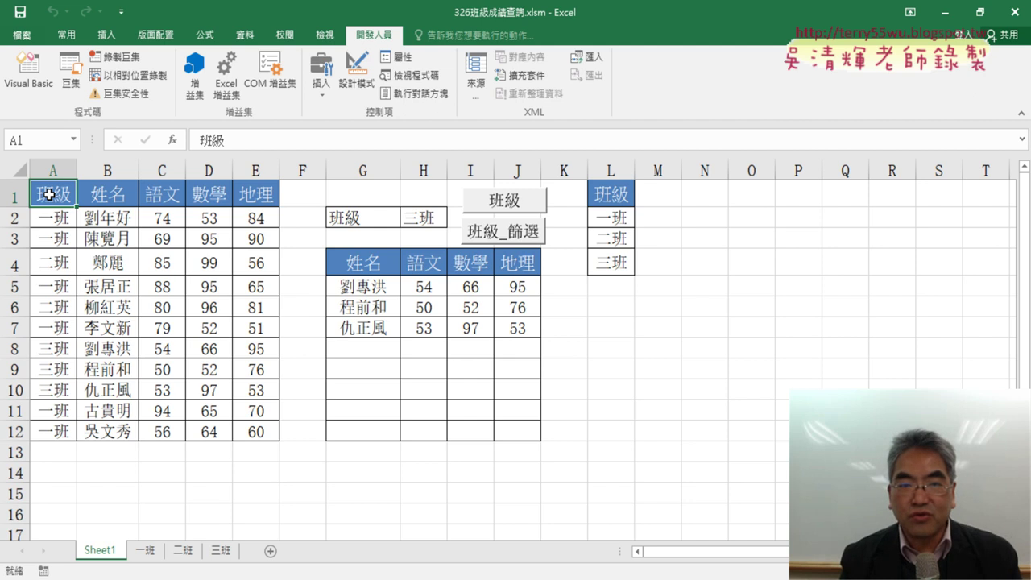
Step: Jump from header column E1 to the sheet's last column XFD1, then back to A1
{"action": "key", "text": "ctrl+Right"}
{"action": "key", "text": "ctrl+Right"}
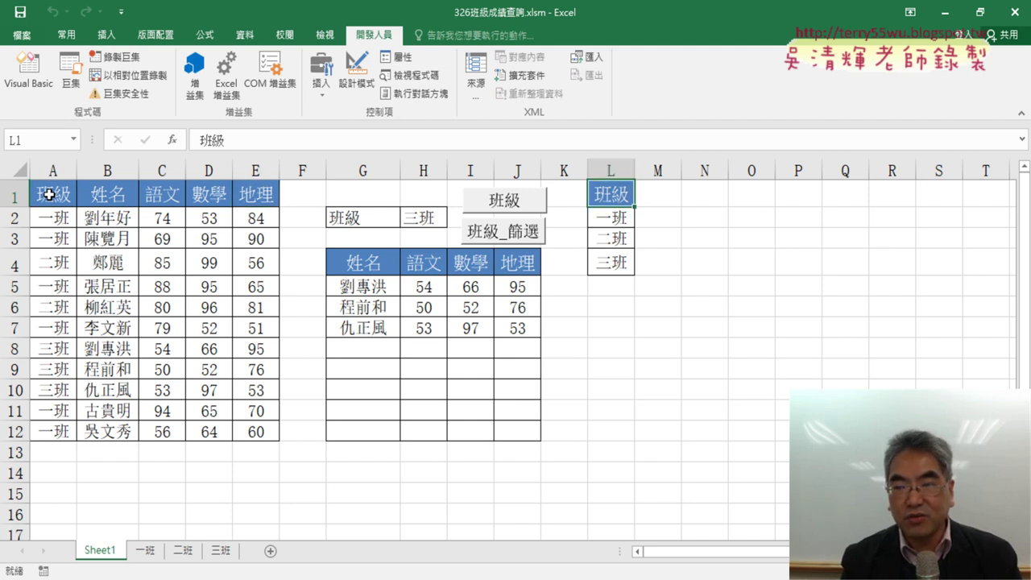
{"action": "key", "text": "ctrl+Right"}
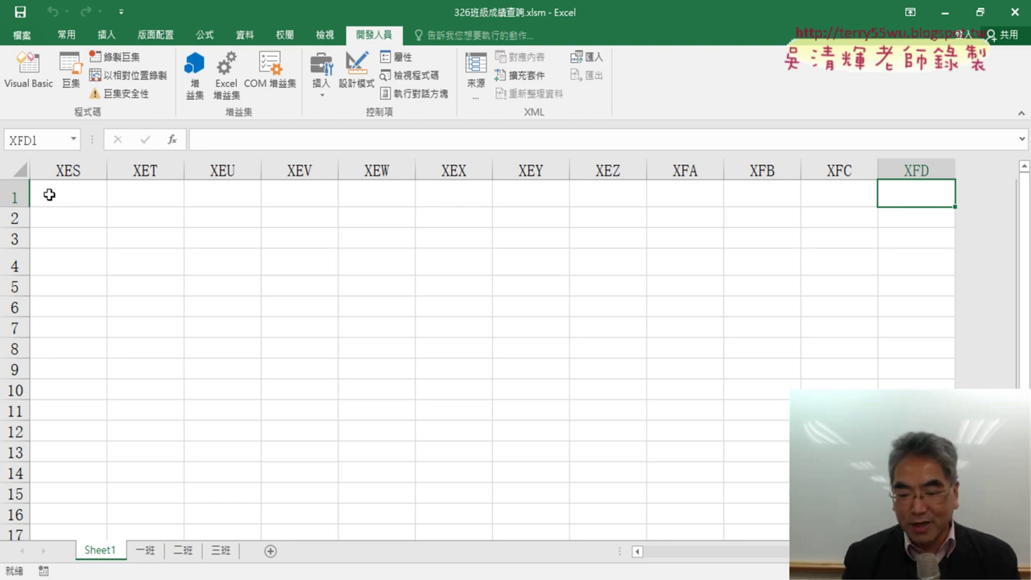
{"action": "key", "text": "ctrl+Left"}
{"action": "key", "text": "ctrl+Left"}
{"action": "key", "text": "ctrl+Left"}
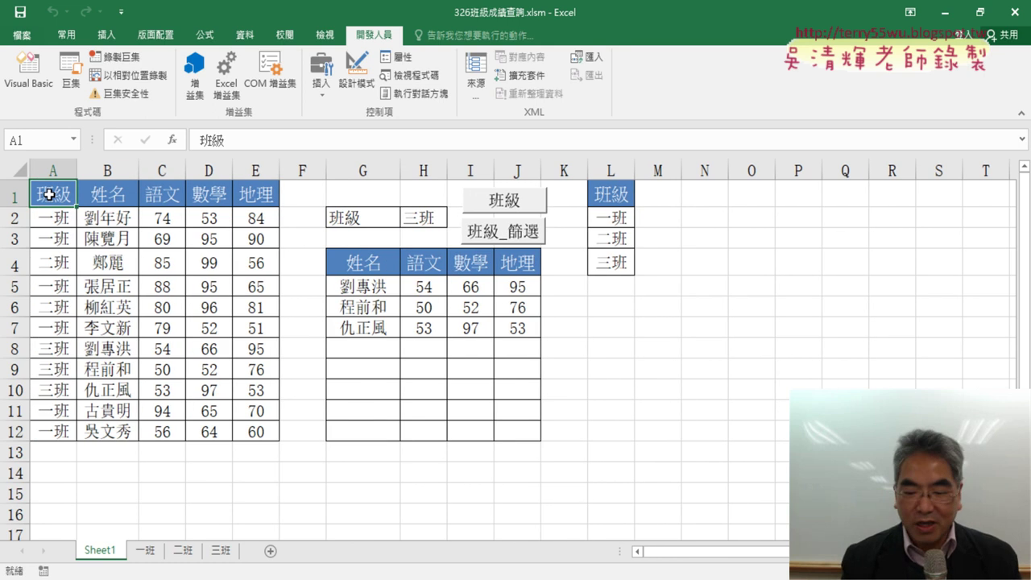
Step: Travel from A12 down to row 1048576, back up, then across to the 班級 list in column L
{"action": "key", "text": "ctrl+Down"}
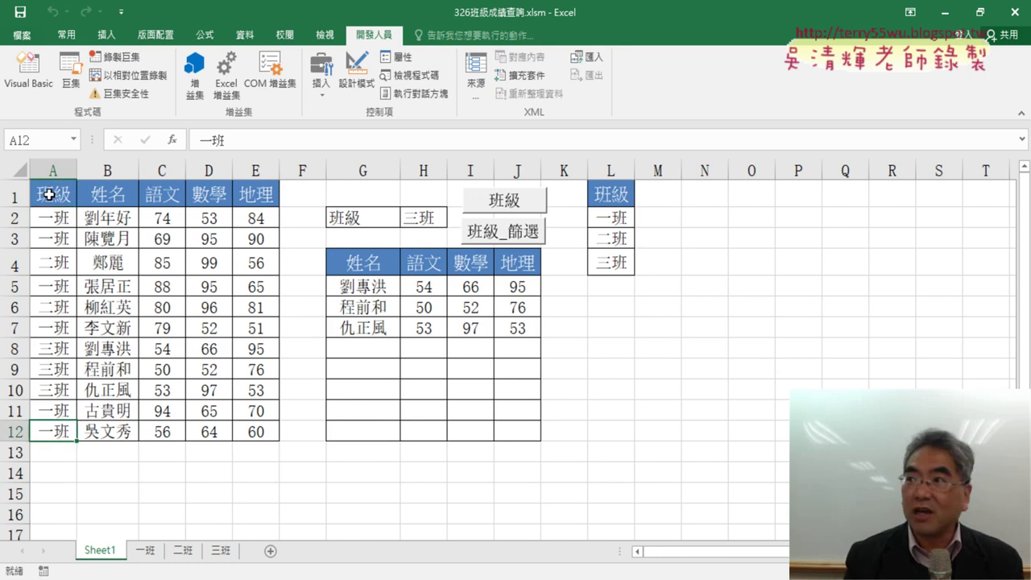
{"action": "key", "text": "Down"}
{"action": "key", "text": "Down"}
{"action": "key", "text": "Down"}
{"action": "key", "text": "Down"}
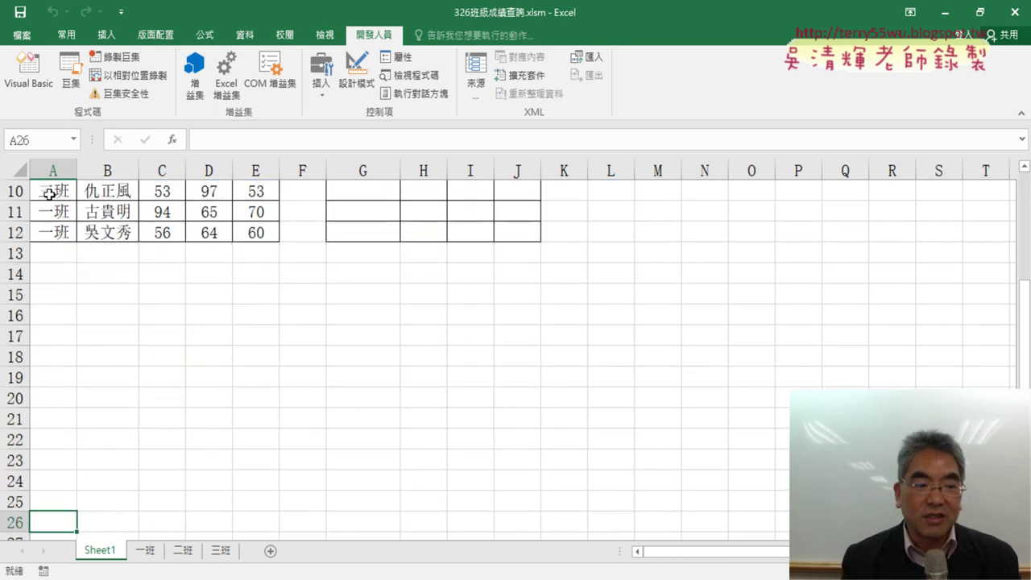
{"action": "key", "text": "Down"}
{"action": "key", "text": "Down"}
{"action": "key", "text": "Down"}
{"action": "key", "text": "Down"}
{"action": "key", "text": "Down"}
{"action": "key", "text": "Down"}
{"action": "key", "text": "Down"}
{"action": "key", "text": "Down"}
{"action": "key", "text": "Down"}
{"action": "key", "text": "Down"}
{"action": "key", "text": "Down"}
{"action": "key", "text": "Down"}
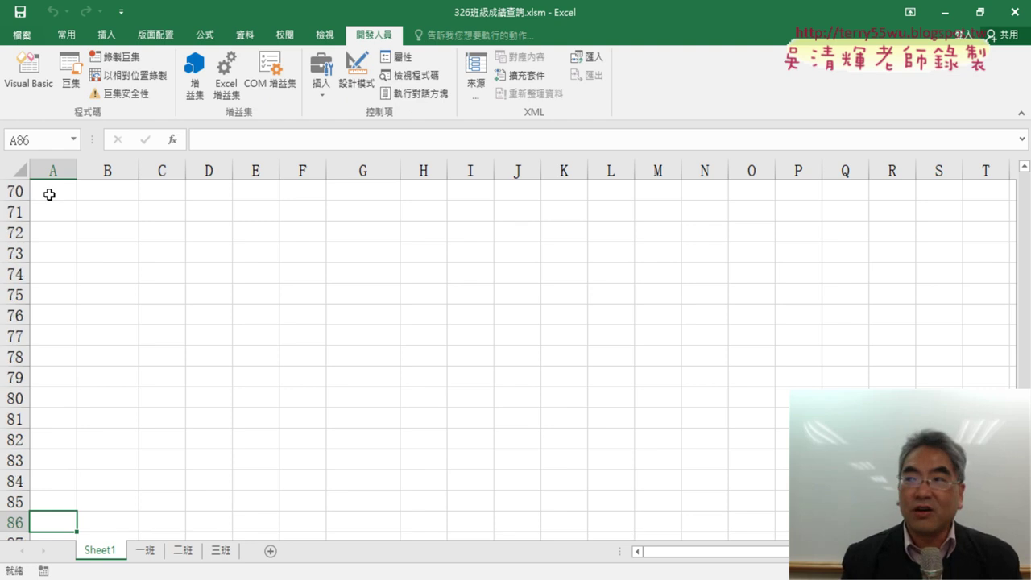
{"action": "key", "text": "Down"}
{"action": "key", "text": "Down"}
{"action": "key", "text": "Down"}
{"action": "key", "text": "Down"}
{"action": "key", "text": "Down"}
{"action": "key", "text": "Down"}
{"action": "key", "text": "Down"}
{"action": "key", "text": "Down"}
{"action": "key", "text": "Down"}
{"action": "key", "text": "Down"}
{"action": "key", "text": "Down"}
{"action": "key", "text": "Down"}
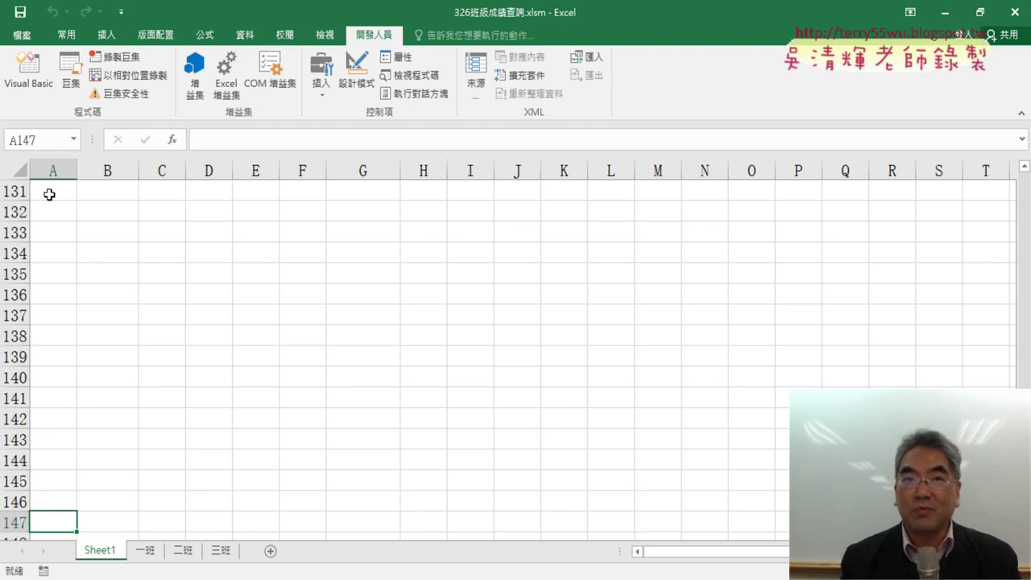
{"action": "key", "text": "Down"}
{"action": "key", "text": "Down"}
{"action": "key", "text": "Down"}
{"action": "key", "text": "Down"}
{"action": "key", "text": "Down"}
{"action": "key", "text": "Down"}
{"action": "key", "text": "Down"}
{"action": "key", "text": "Down"}
{"action": "key", "text": "Down"}
{"action": "key", "text": "Down"}
{"action": "key", "text": "Down"}
{"action": "key", "text": "Down"}
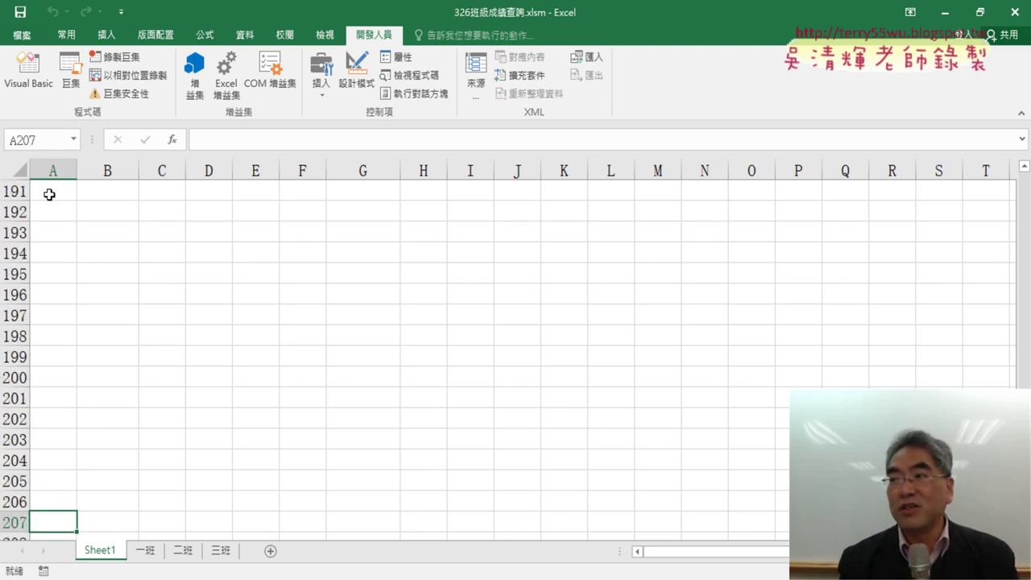
{"action": "key", "text": "Down"}
{"action": "key", "text": "Down"}
{"action": "key", "text": "Down"}
{"action": "key", "text": "Down"}
{"action": "key", "text": "Down"}
{"action": "key", "text": "Down"}
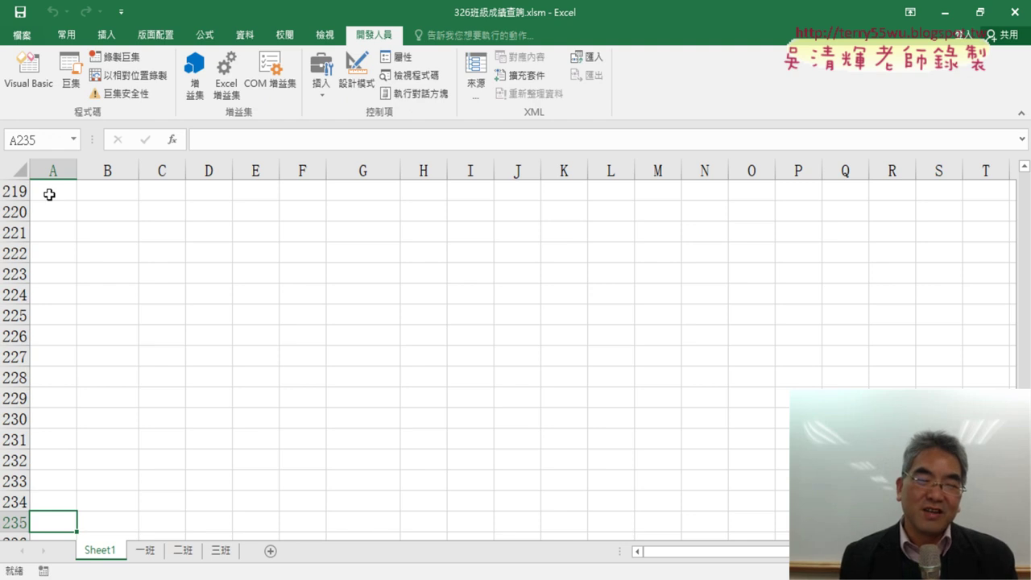
{"action": "key", "text": "ctrl+Down"}
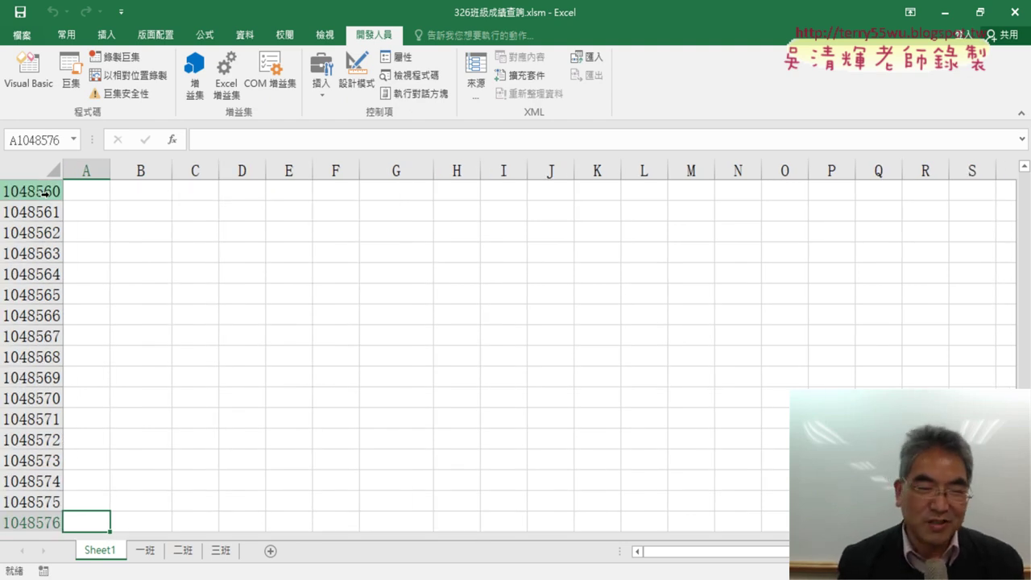
{"action": "key", "text": "ctrl+Up"}
{"action": "key", "text": "ctrl+Up"}
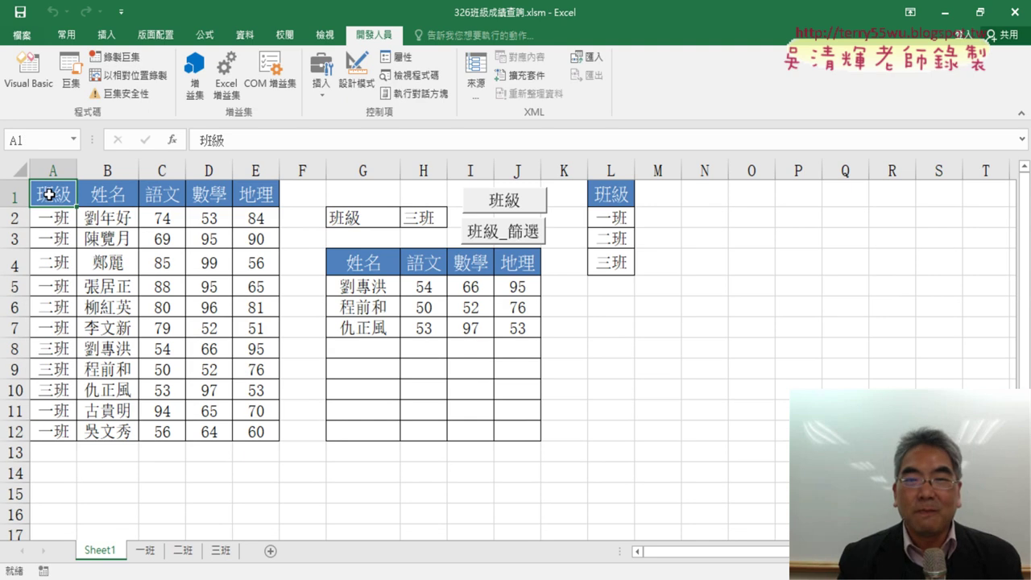
{"action": "key", "text": "ctrl+Right"}
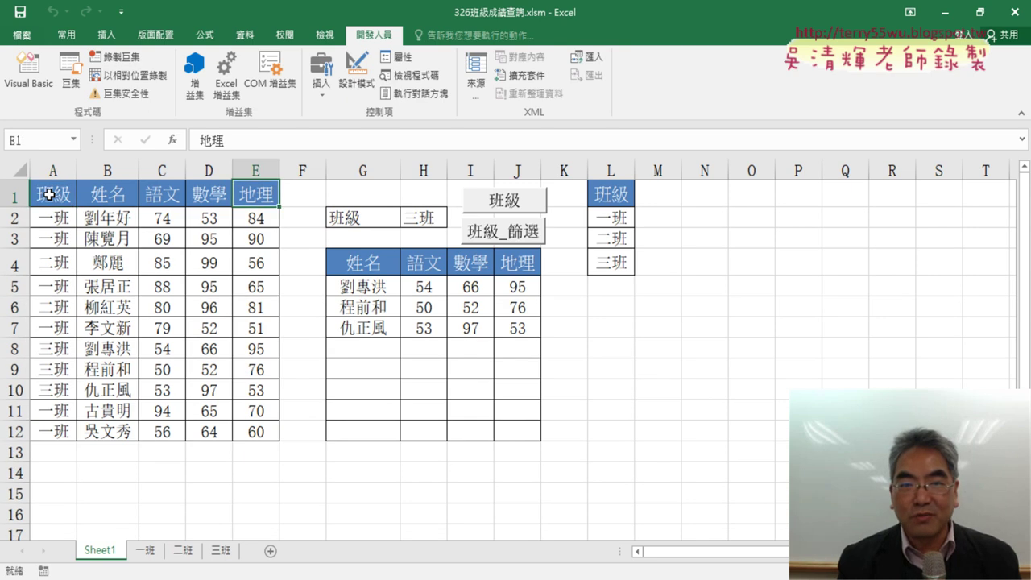
{"action": "key", "text": "ctrl+Right"}
{"action": "key", "text": "ctrl+Right"}
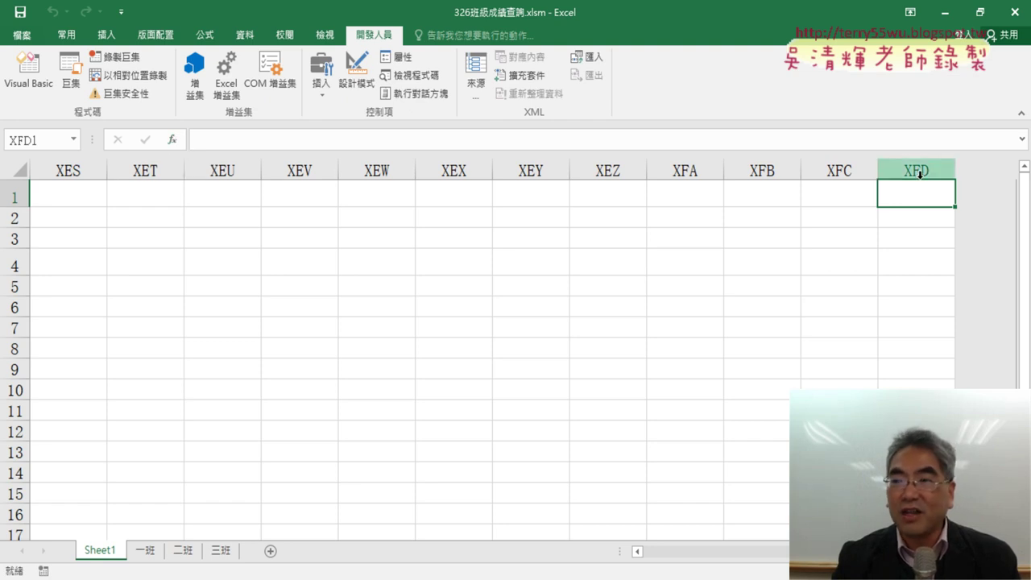
Step: Insert =COLUMN() from the 檢視與參照 category into XFD1, which returns 16384
{"action": "left_click", "coordinate": [171, 142]}
{"action": "left_click", "coordinate": [688, 206]}
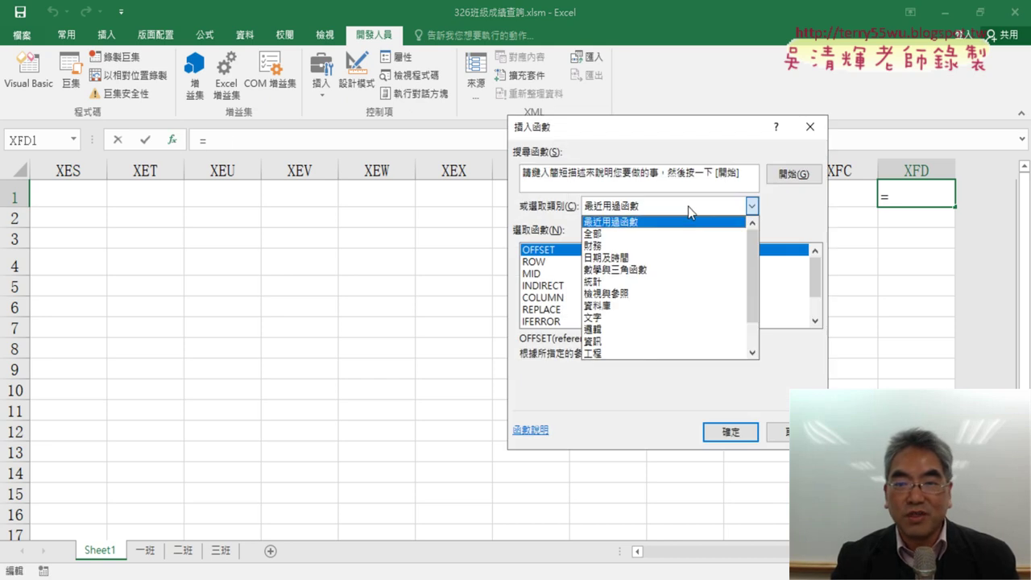
{"action": "left_click", "coordinate": [614, 293]}
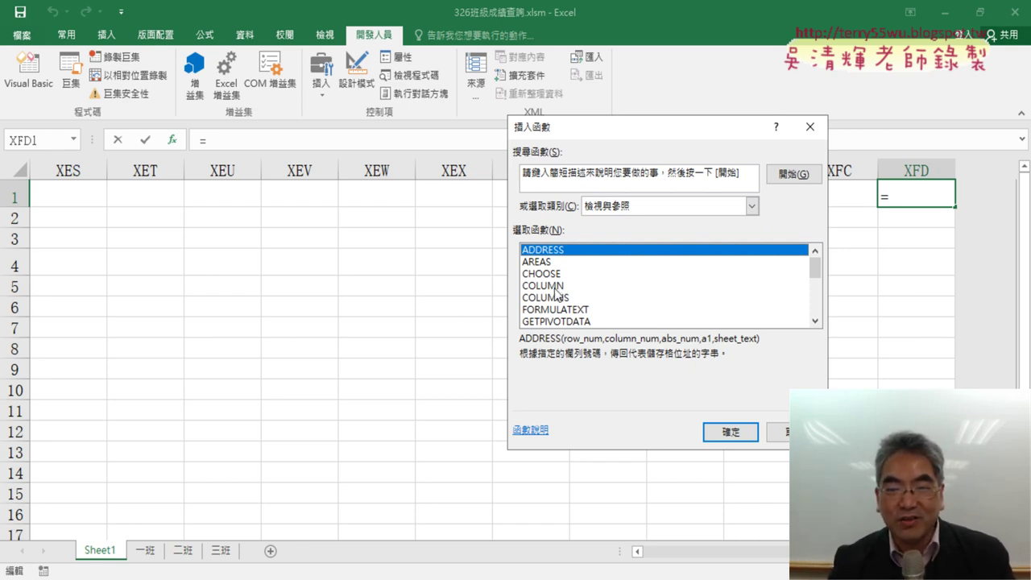
{"action": "left_click", "coordinate": [544, 285]}
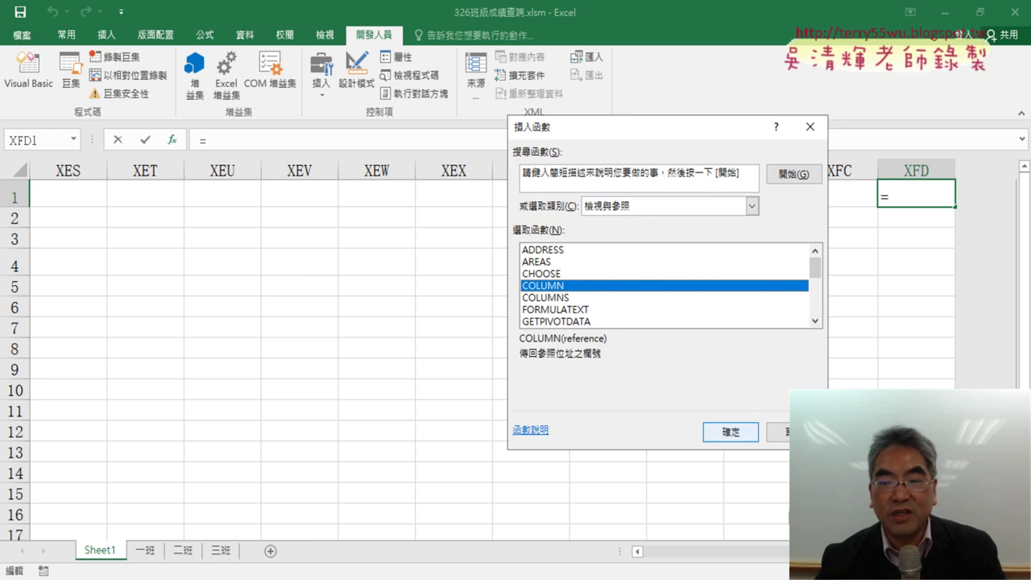
{"action": "left_click", "coordinate": [727, 431]}
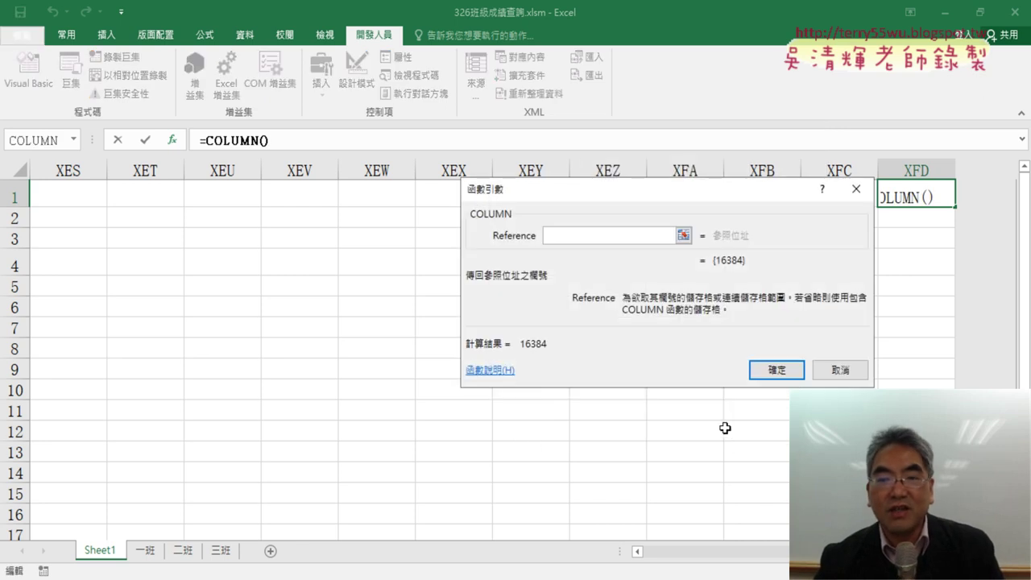
{"action": "left_click", "coordinate": [783, 369]}
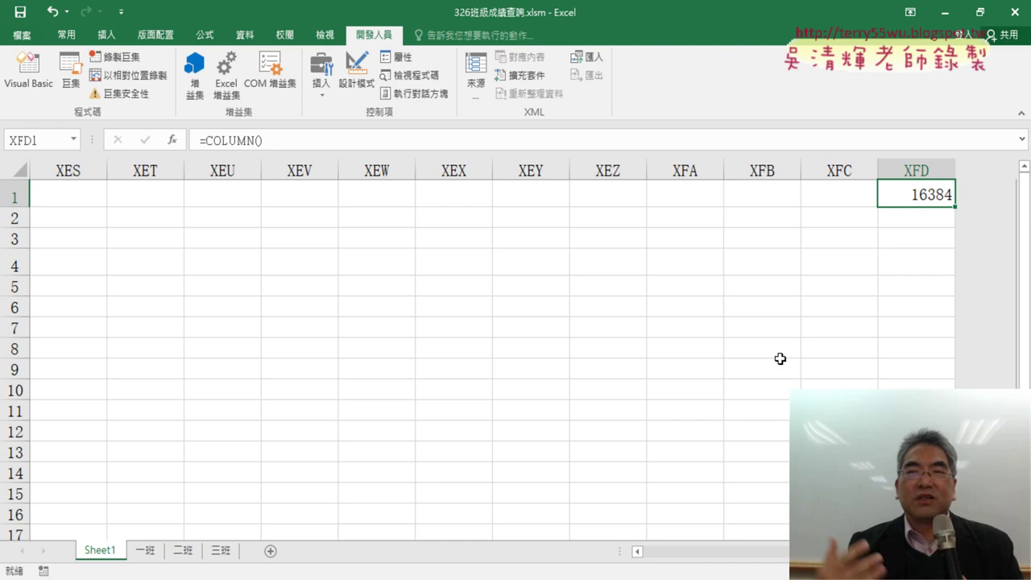
Step: Clear the formula from XFD1 and jump back left to the 班級 list near the data
{"action": "key", "text": "Delete"}
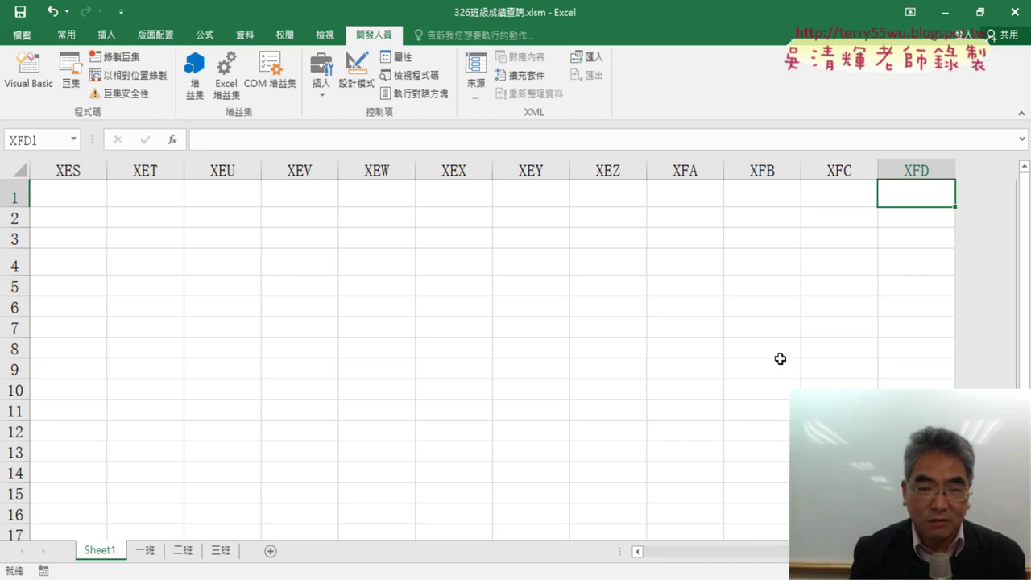
{"action": "key", "text": "ctrl+Left"}
{"action": "key", "text": "ctrl+Left"}
{"action": "key", "text": "ctrl+Left"}
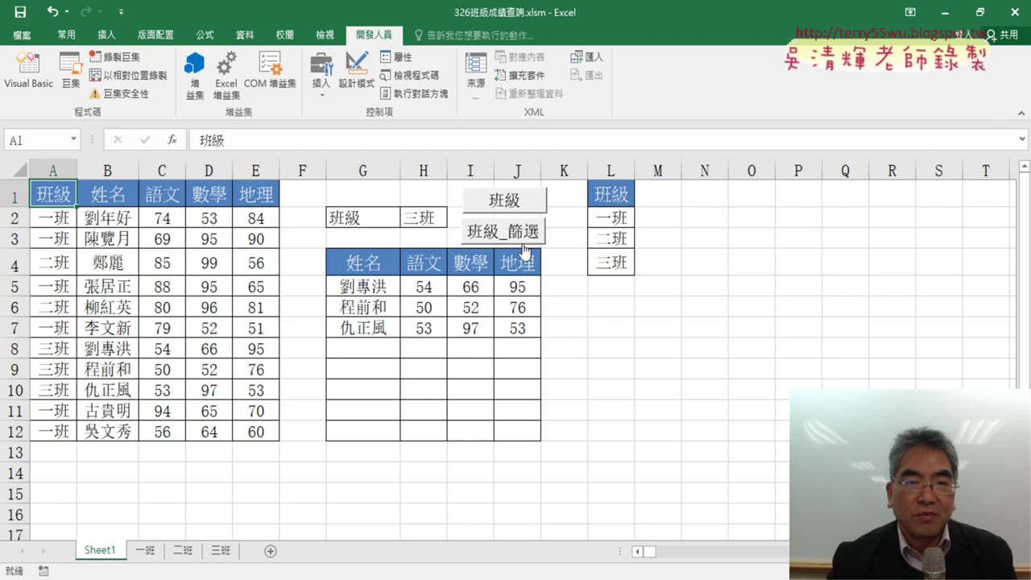
Step: Bring up the VBA editor and place the caret inside the 批次刪除工作表 macro
{"action": "left_click", "coordinate": [33, 85]}
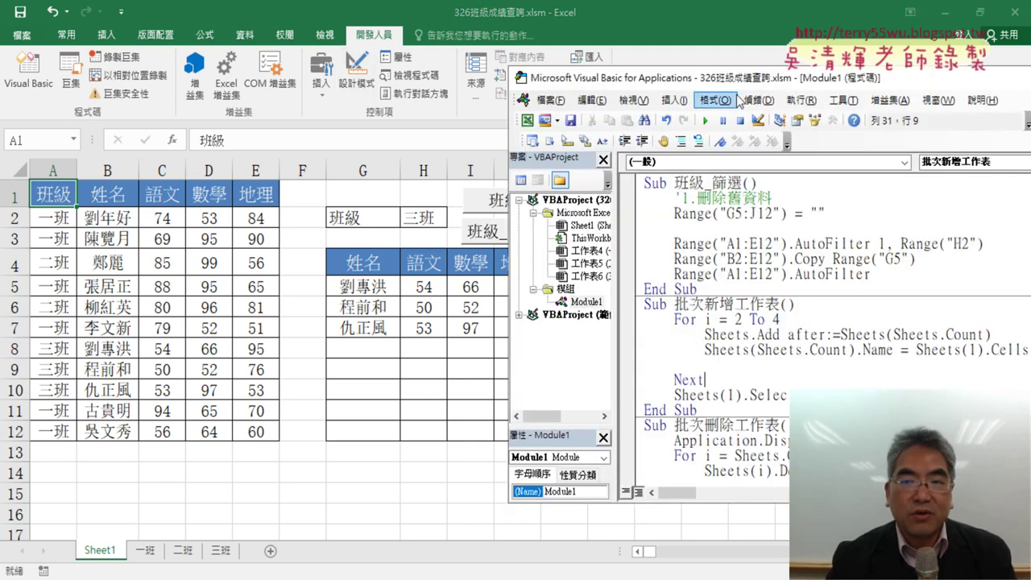
{"action": "left_click_drag", "start_coordinate": [739, 81], "coordinate": [558, 73]}
{"action": "scroll", "coordinate": [564, 265], "scroll_direction": "down", "scroll_amount": 2}
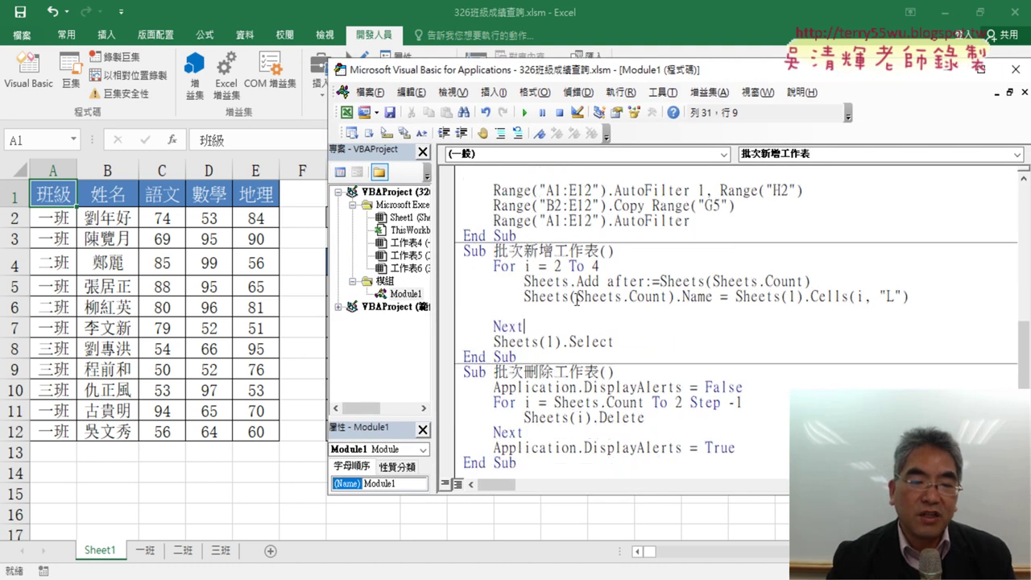
{"action": "left_click", "coordinate": [554, 425]}
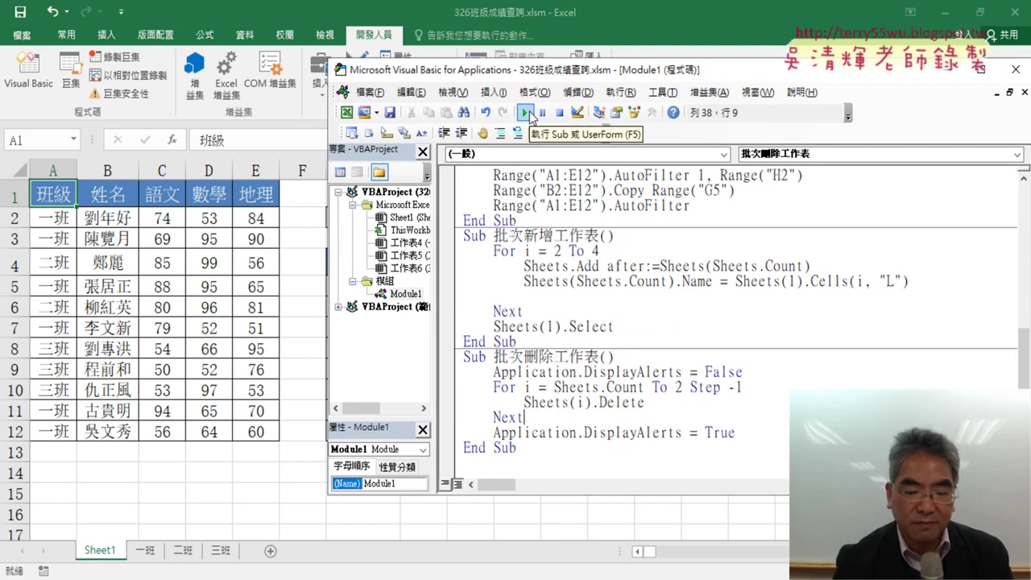
Step: Start stepping the macro and inspect its loop: Sheets.Count down to 2, Step -1
{"action": "key", "text": "F8"}
{"action": "key", "text": "F8"}
{"action": "key", "text": "F8"}
{"action": "key", "text": "F8"}
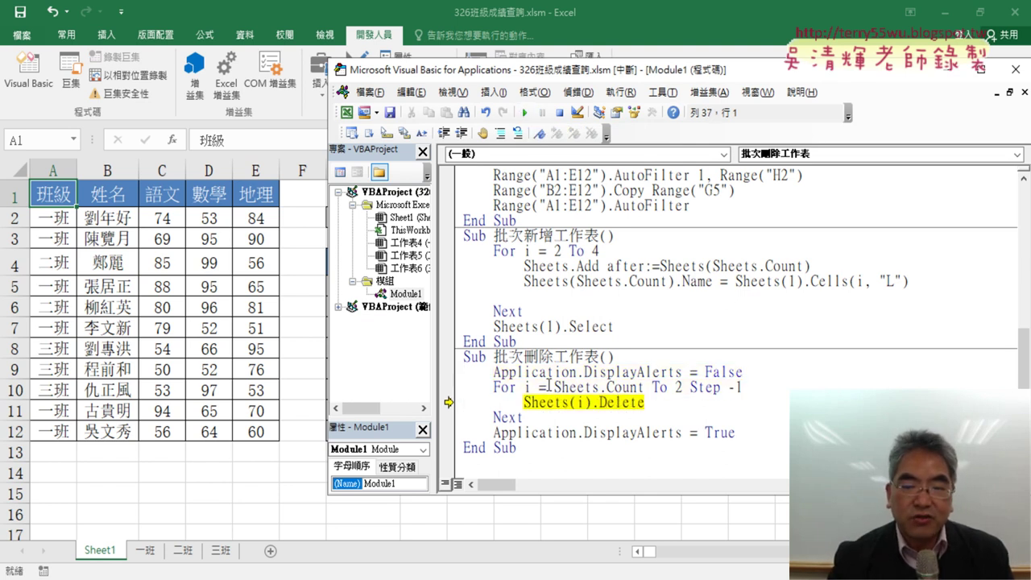
{"action": "left_click_drag", "start_coordinate": [553, 387], "coordinate": [644, 387]}
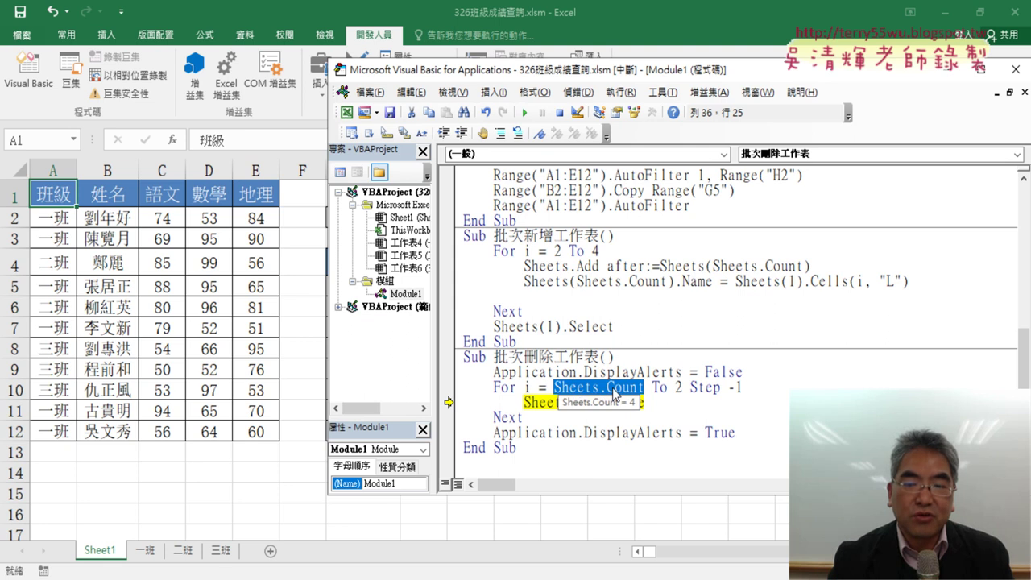
{"action": "double_click", "coordinate": [677, 386]}
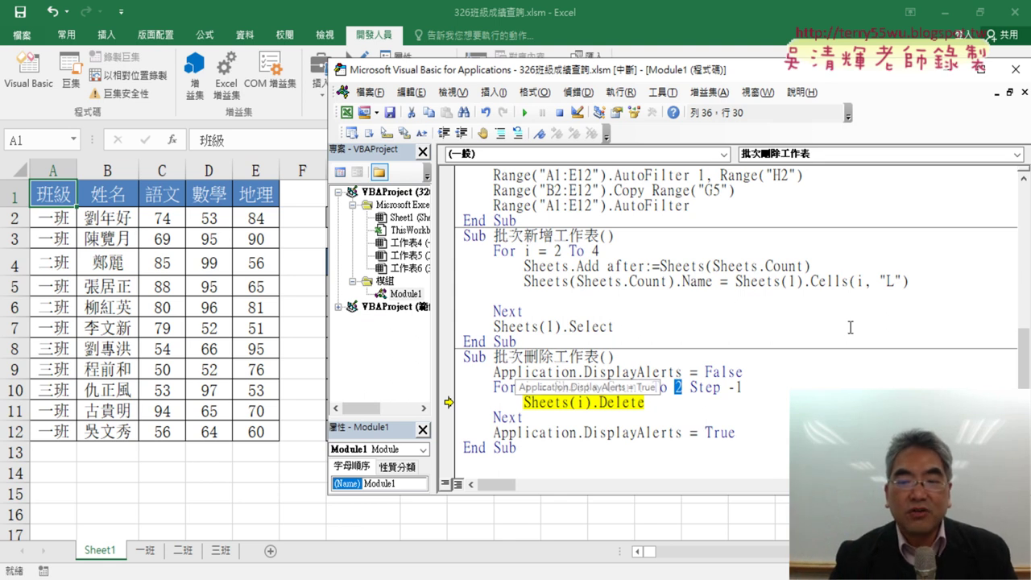
{"action": "left_click_drag", "start_coordinate": [689, 387], "coordinate": [742, 387]}
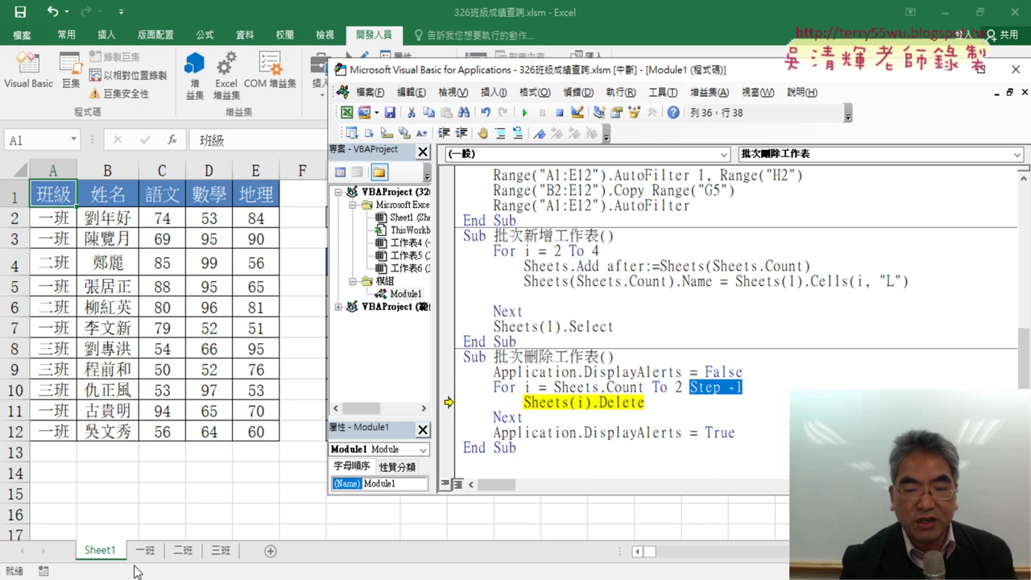
Step: Step through the loop until sheets 一班, 二班 and 三班 are deleted and End Sub is reached
{"action": "key", "text": "F8"}
{"action": "key", "text": "F8"}
{"action": "key", "text": "F8"}
{"action": "key", "text": "F8"}
{"action": "key", "text": "F8"}
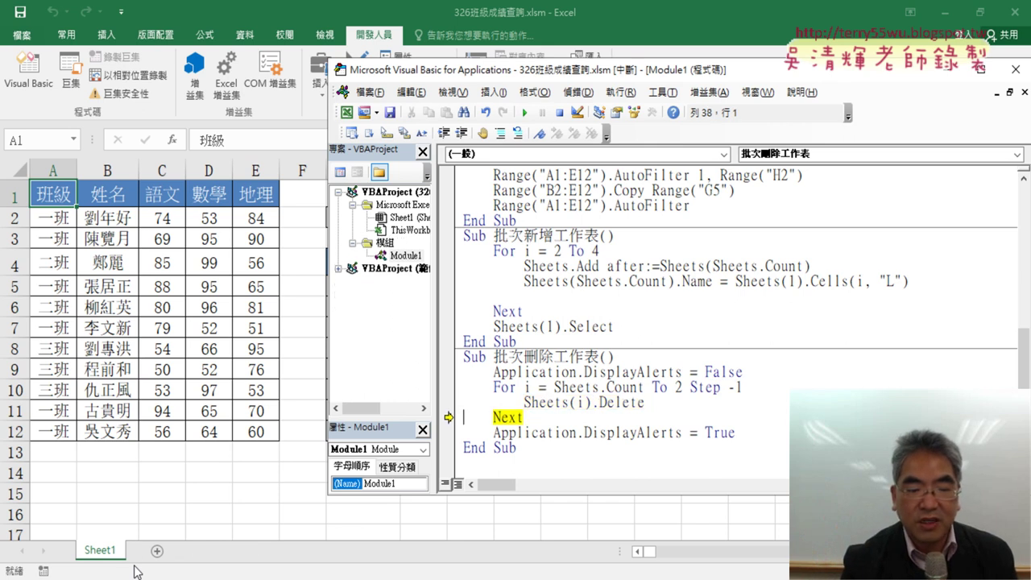
{"action": "key", "text": "F8"}
{"action": "key", "text": "F8"}
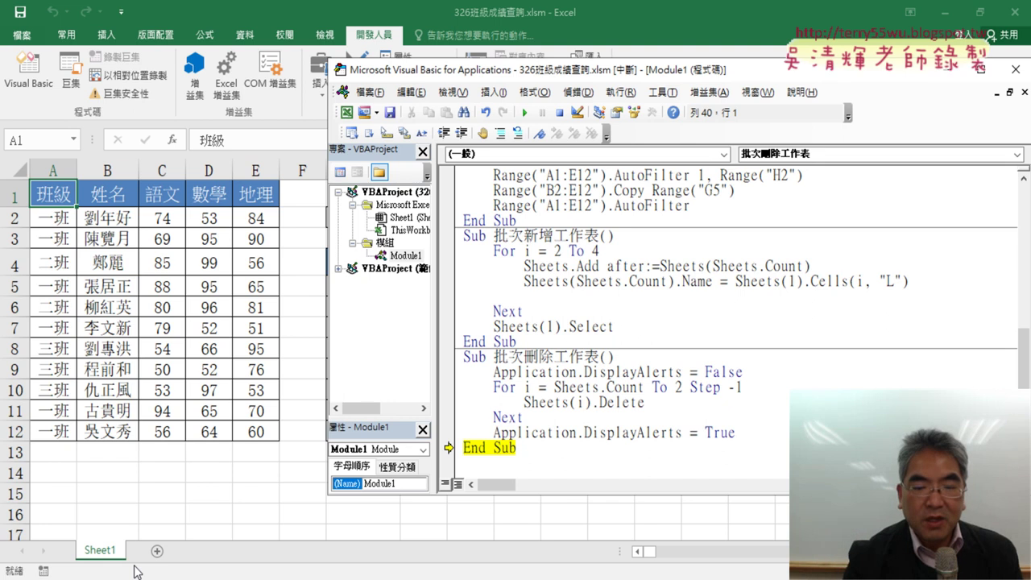
{"action": "key", "text": "F8"}
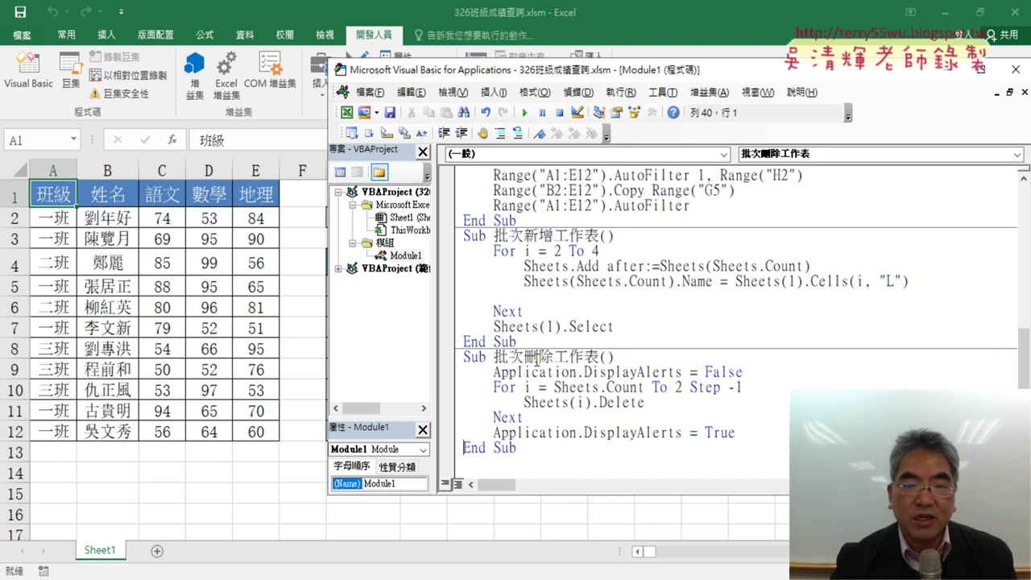
{"action": "scroll", "coordinate": [537, 360], "scroll_direction": "up", "scroll_amount": 1}
{"action": "scroll", "coordinate": [536, 360], "scroll_direction": "up", "scroll_amount": 2}
{"action": "scroll", "coordinate": [571, 344], "scroll_direction": "down", "scroll_amount": 1}
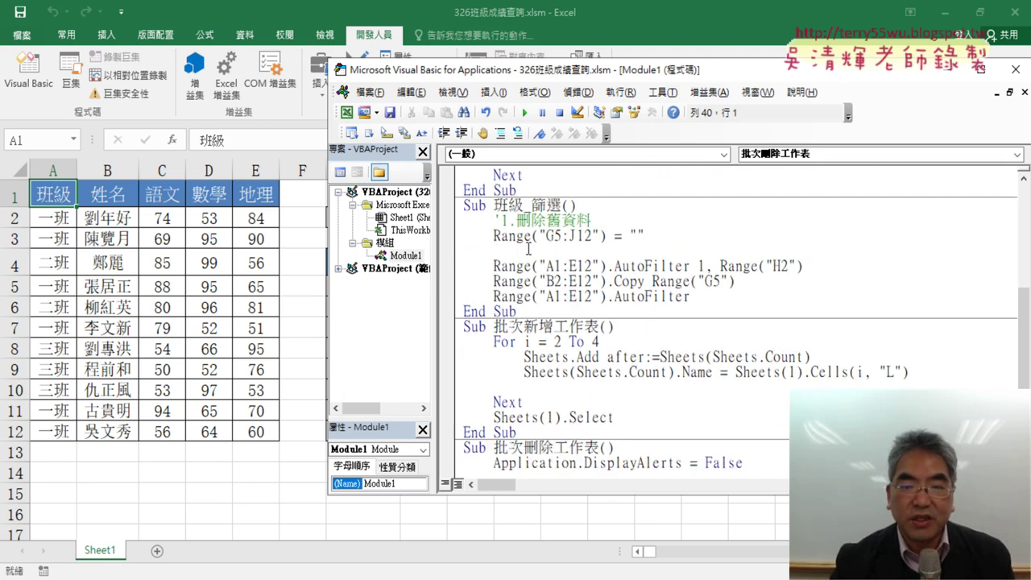
Step: Copy the AutoFilter and Copy lines from the 班級_篩選 macro
{"action": "left_click", "coordinate": [569, 382]}
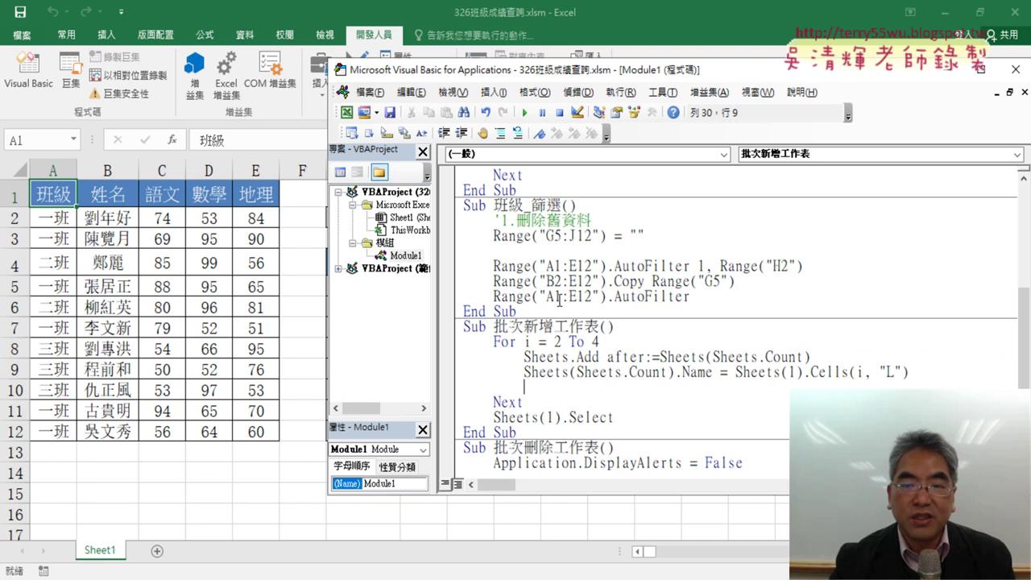
{"action": "left_click_drag", "start_coordinate": [758, 280], "coordinate": [442, 264]}
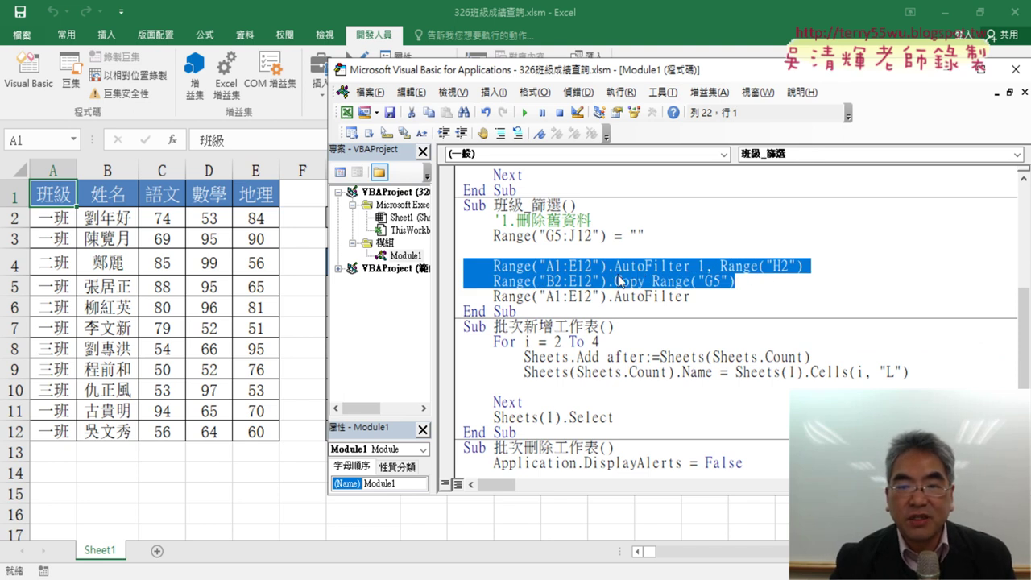
{"action": "right_click", "coordinate": [576, 281]}
{"action": "left_click", "coordinate": [602, 302]}
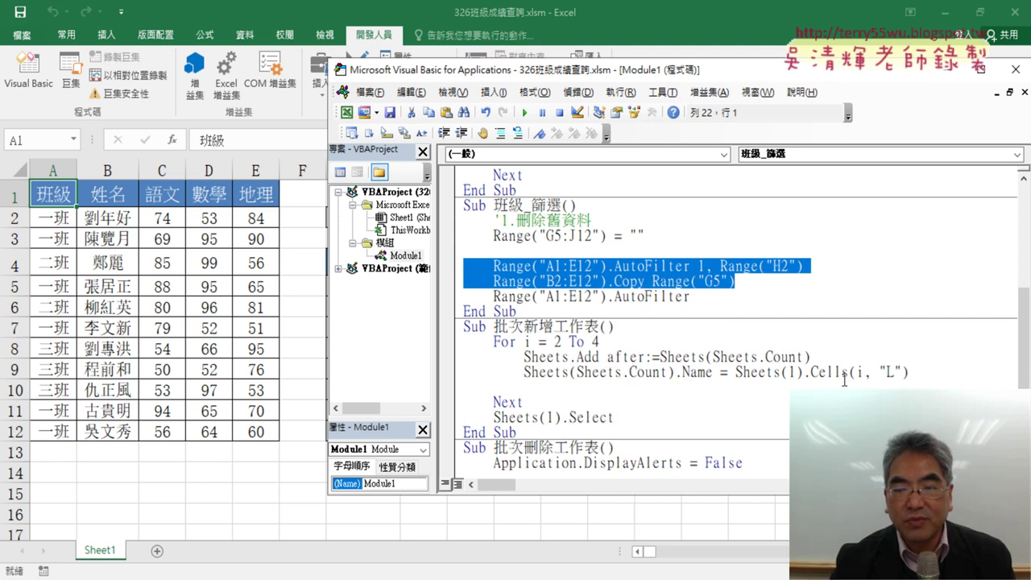
Step: Paste the two lines onto the loop's blank line below the renaming line and indent them
{"action": "left_click_drag", "start_coordinate": [911, 371], "coordinate": [441, 352]}
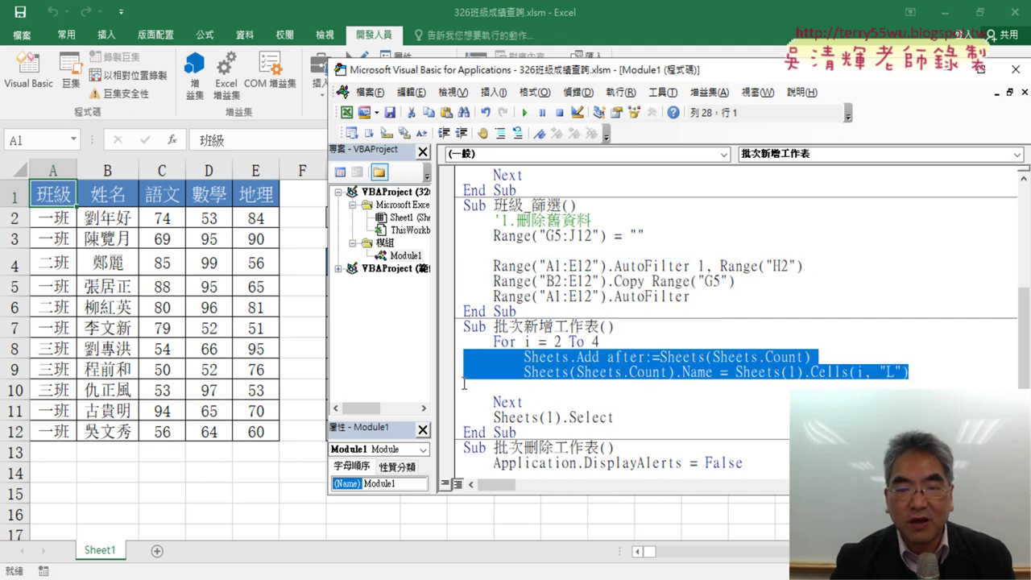
{"action": "left_click", "coordinate": [464, 384]}
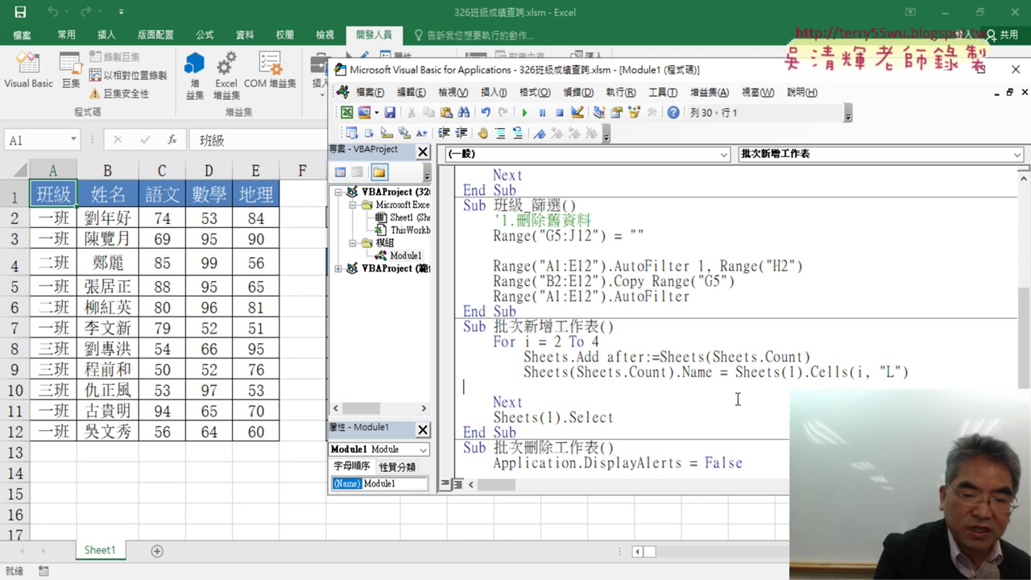
{"action": "key", "text": "ctrl+v"}
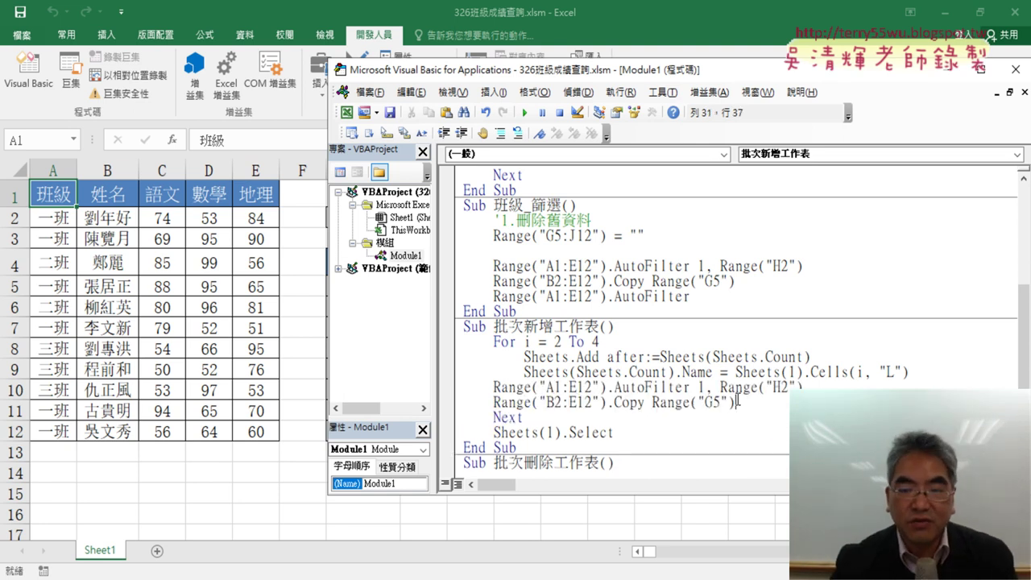
{"action": "left_click_drag", "start_coordinate": [741, 401], "coordinate": [413, 393]}
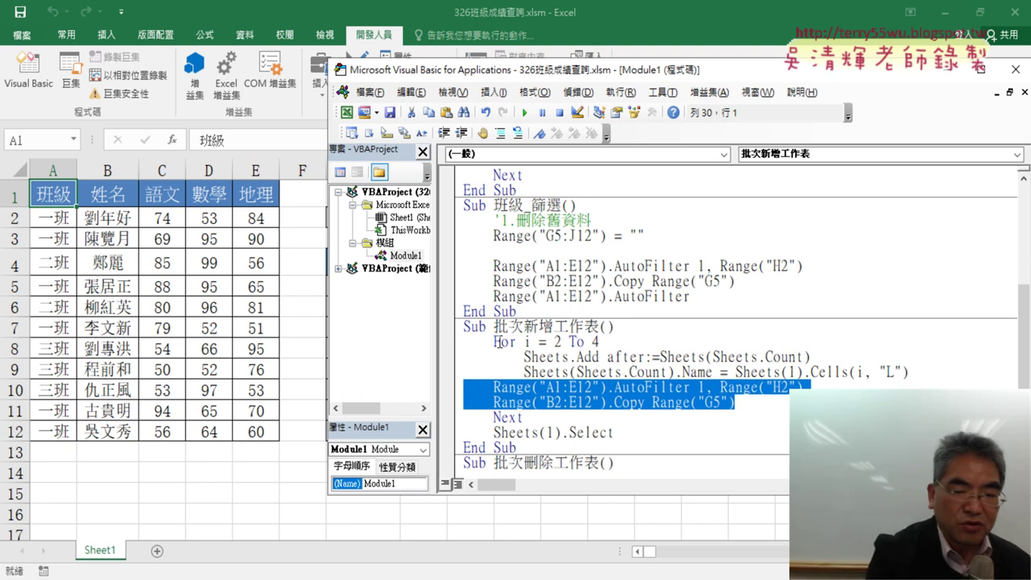
{"action": "key", "text": "Tab"}
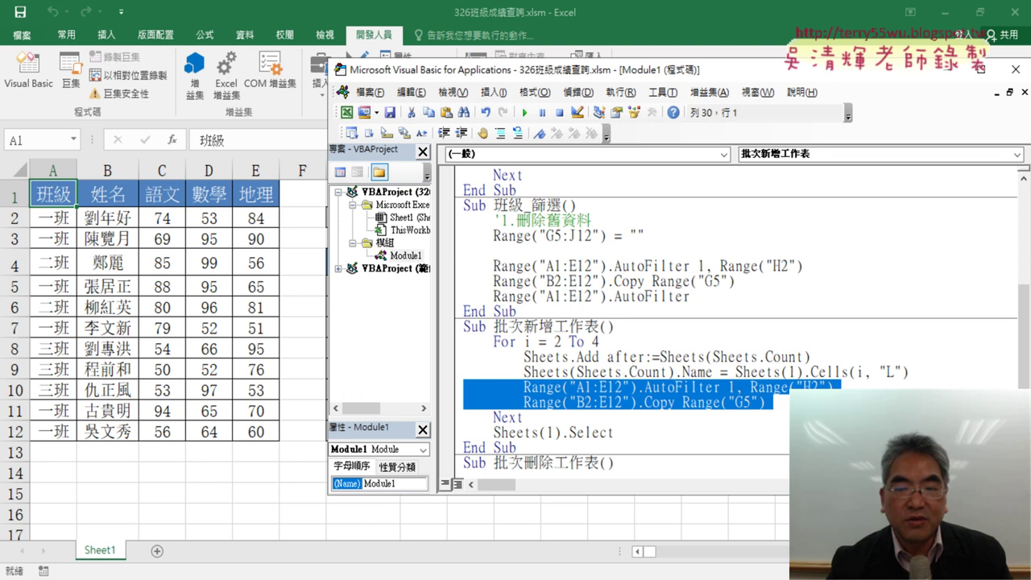
{"action": "left_click", "coordinate": [786, 388]}
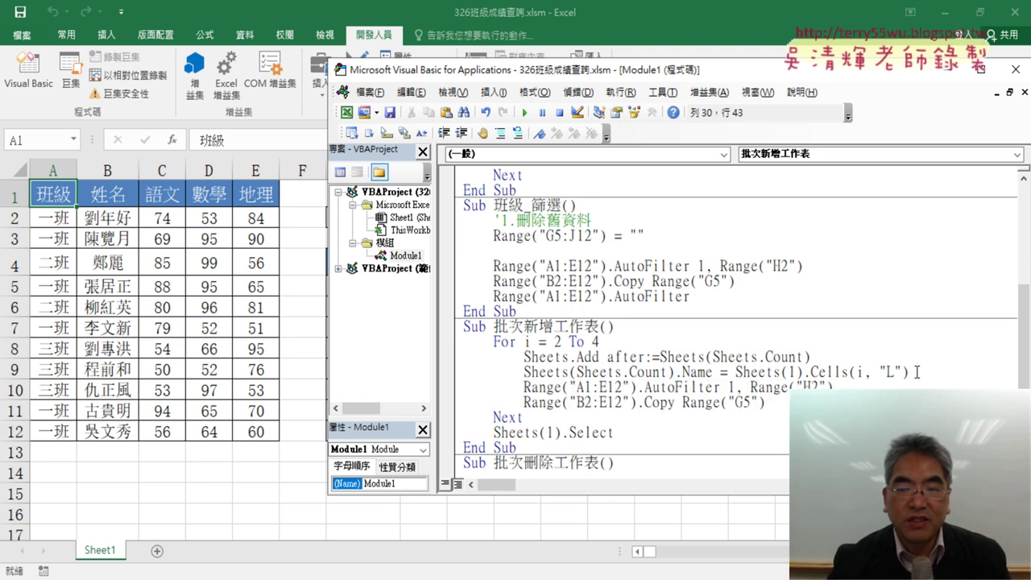
Step: Review the renaming line and the A1:E12 range, then start stepping 批次新增工作表
{"action": "mouse_move", "coordinate": [913, 372]}
{"action": "left_mouse_down"}
{"action": "mouse_move", "coordinate": [524, 372]}
{"action": "mouse_move", "coordinate": [464, 355]}
{"action": "left_mouse_up"}
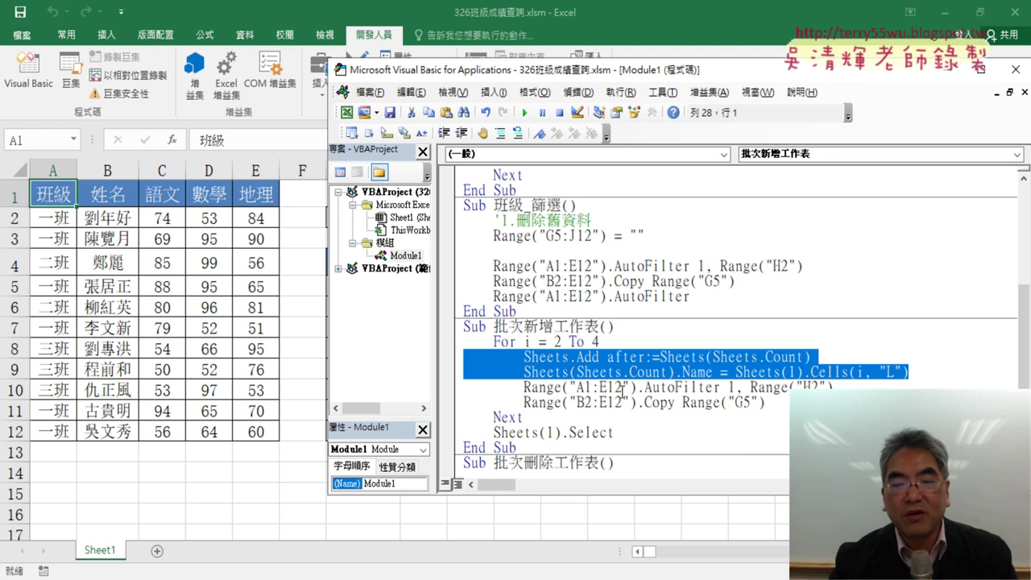
{"action": "left_click", "coordinate": [811, 376]}
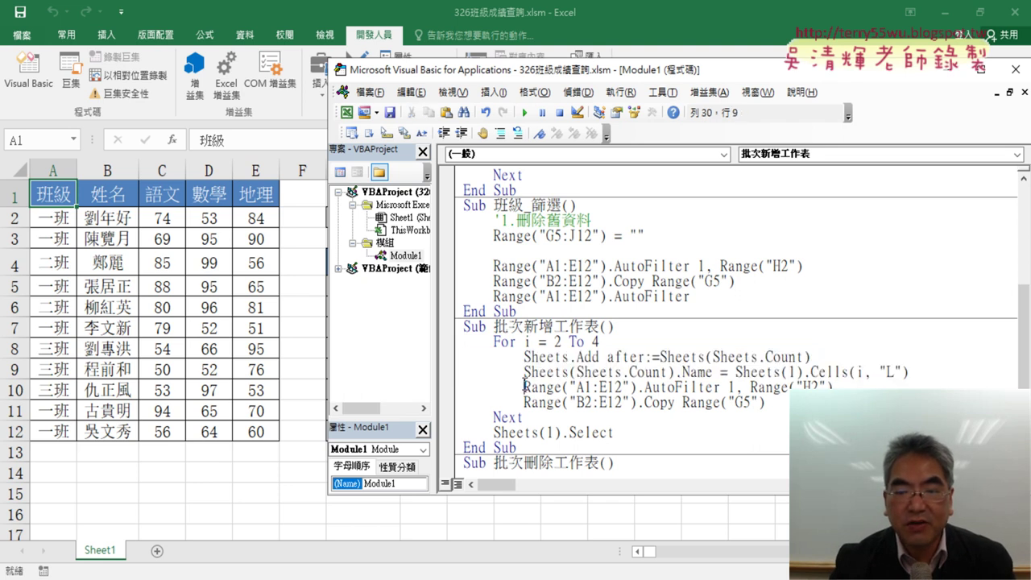
{"action": "left_click_drag", "start_coordinate": [523, 387], "coordinate": [629, 383]}
{"action": "left_click", "coordinate": [888, 372]}
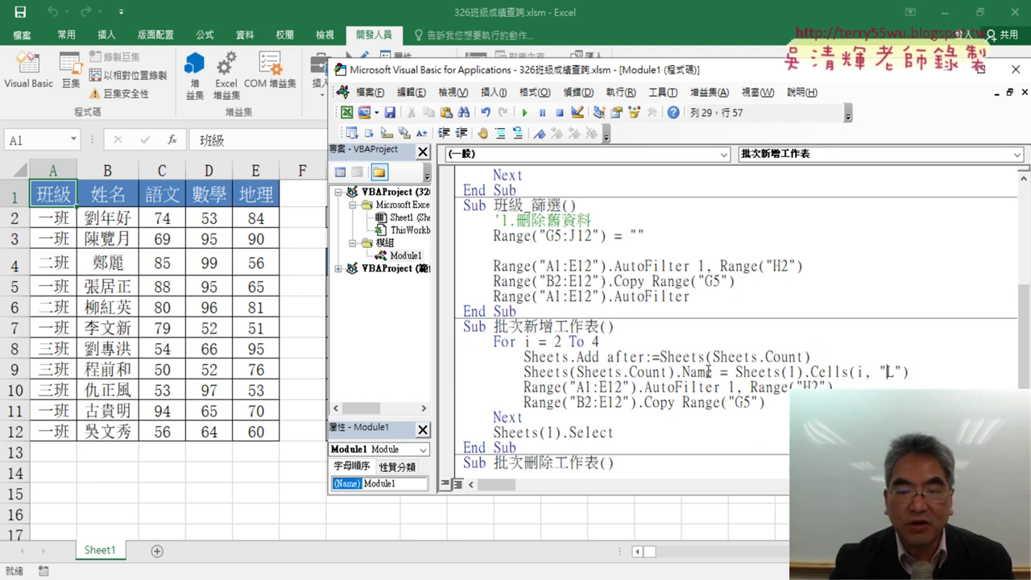
{"action": "left_click", "coordinate": [680, 371]}
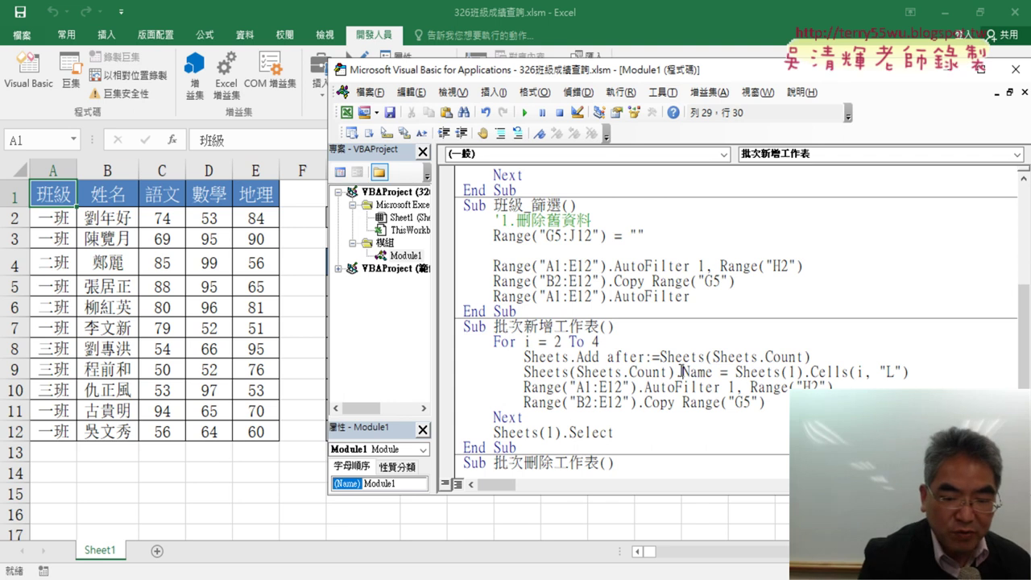
{"action": "key", "text": "F8"}
{"action": "key", "text": "F8"}
{"action": "key", "text": "F8"}
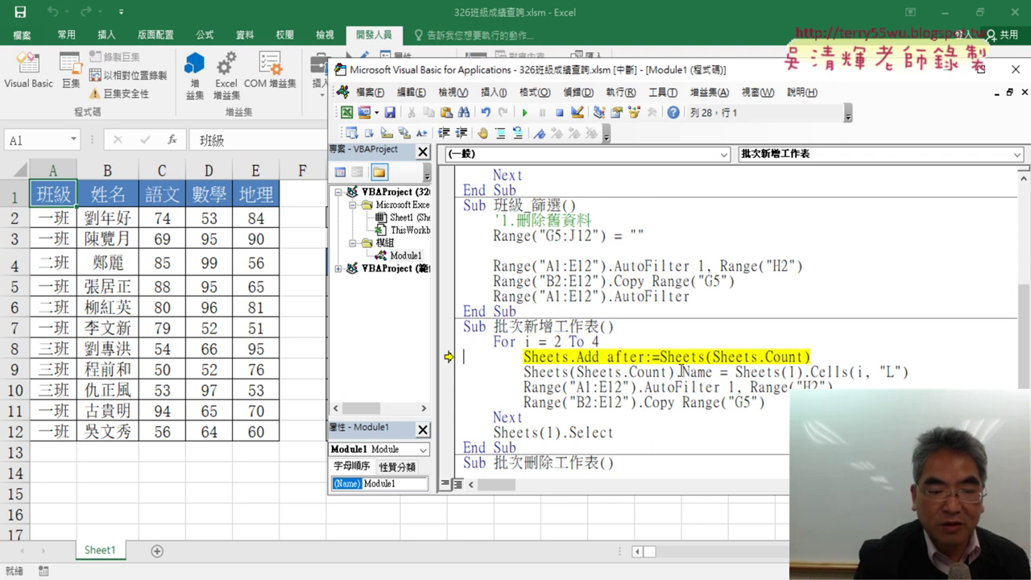
{"action": "key", "text": "F8"}
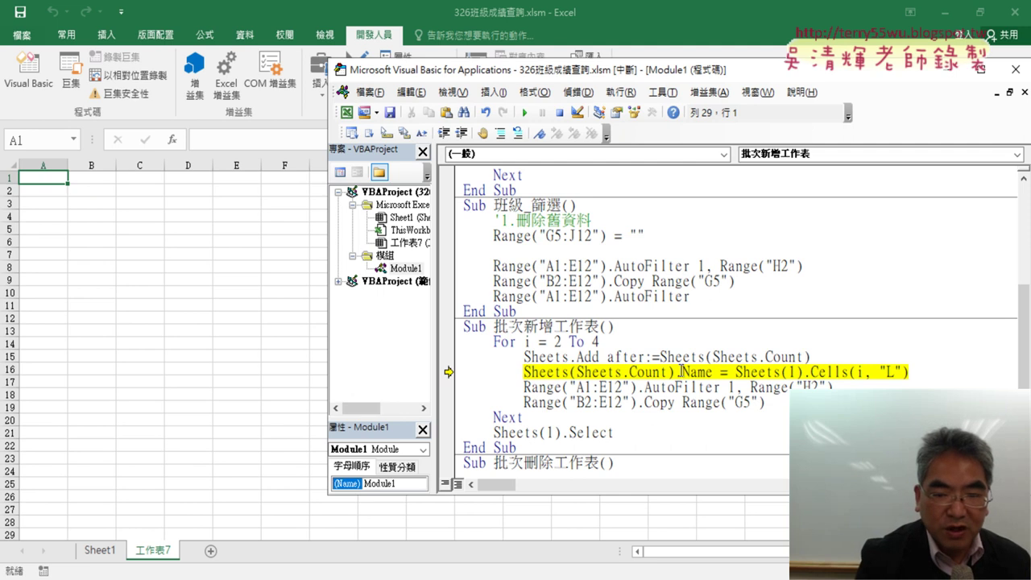
{"action": "key", "text": "F8"}
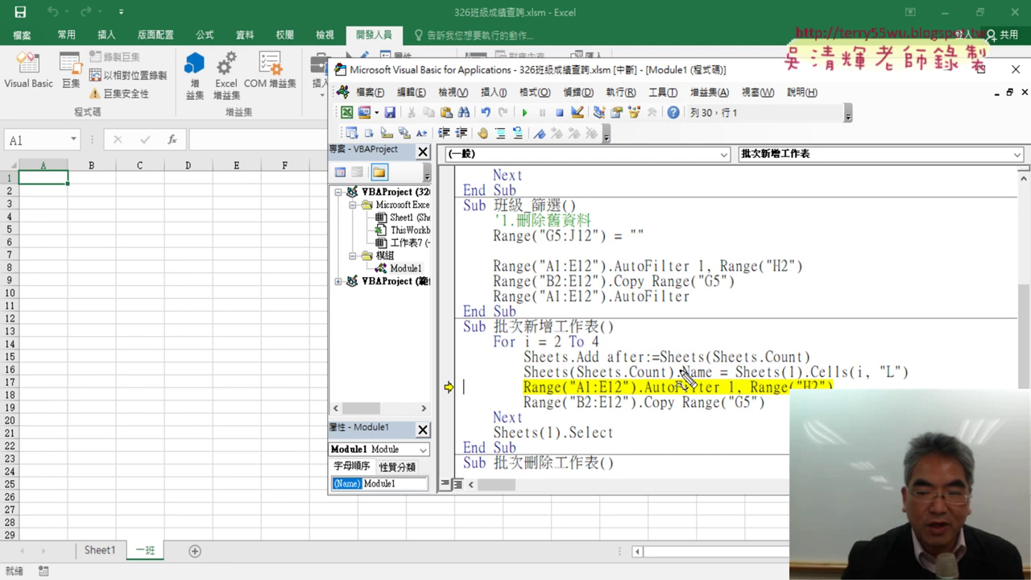
{"action": "left_click_drag", "start_coordinate": [532, 402], "coordinate": [712, 402]}
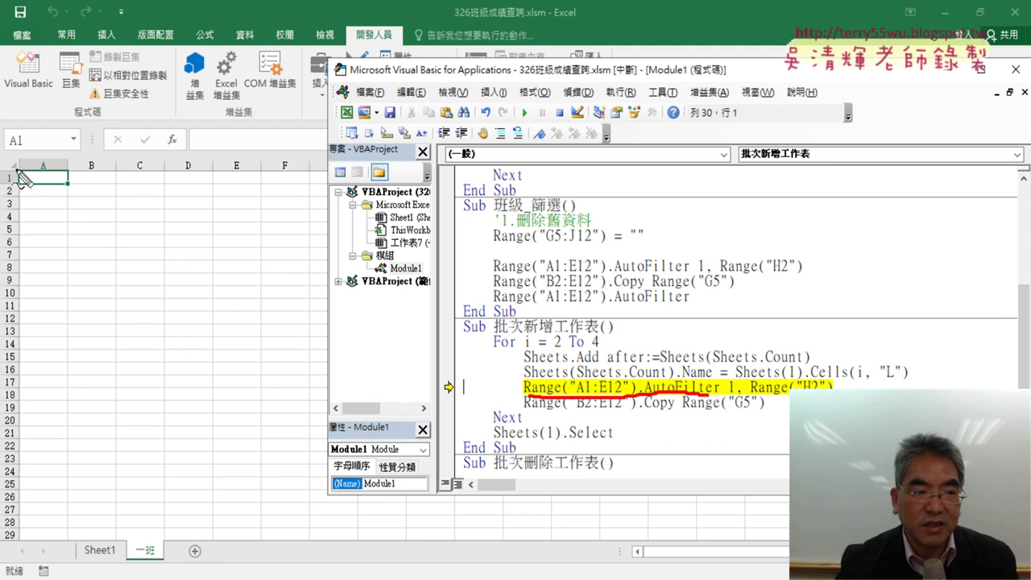
{"action": "left_click_drag", "start_coordinate": [16, 169], "coordinate": [18, 332]}
{"action": "mouse_move", "coordinate": [44, 174]}
{"action": "left_mouse_down"}
{"action": "mouse_move", "coordinate": [256, 330]}
{"action": "mouse_move", "coordinate": [17, 322]}
{"action": "left_mouse_up"}
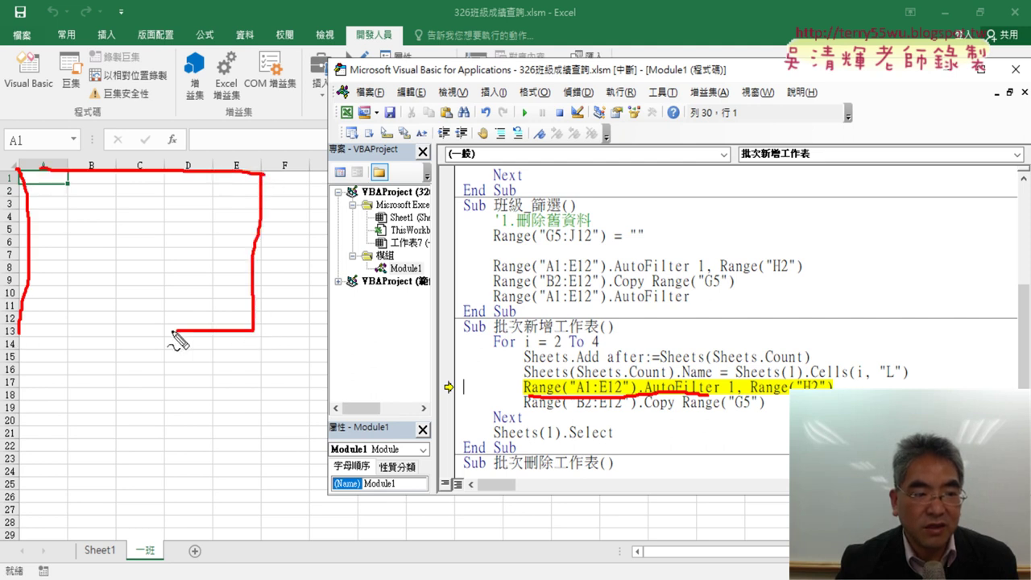
{"action": "left_click_drag", "start_coordinate": [109, 211], "coordinate": [137, 281]}
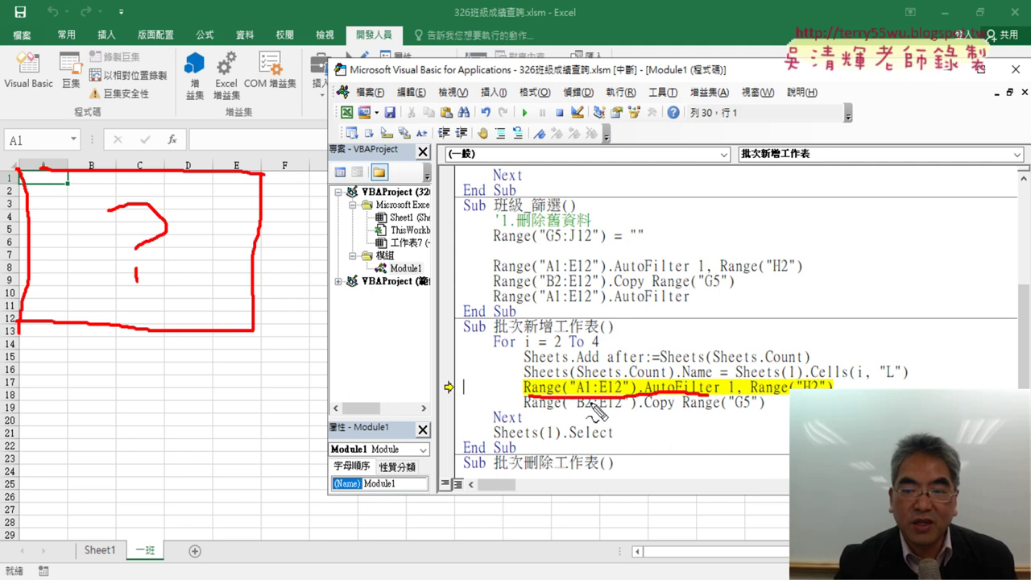
{"action": "mouse_move", "coordinate": [149, 348]}
{"action": "left_mouse_down"}
{"action": "mouse_move", "coordinate": [90, 538]}
{"action": "mouse_move", "coordinate": [103, 498]}
{"action": "left_mouse_up"}
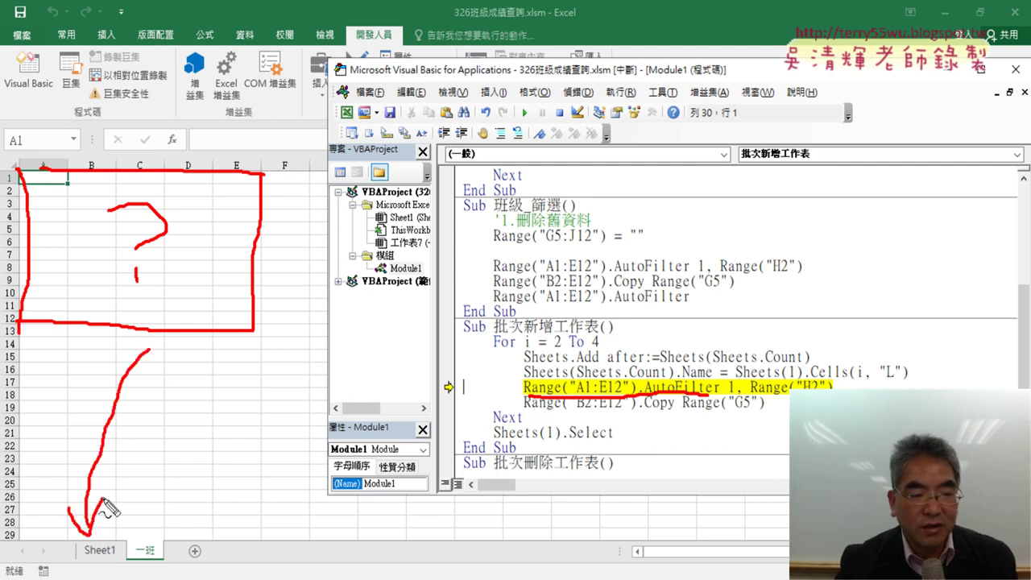
{"action": "left_click_drag", "start_coordinate": [78, 556], "coordinate": [118, 556]}
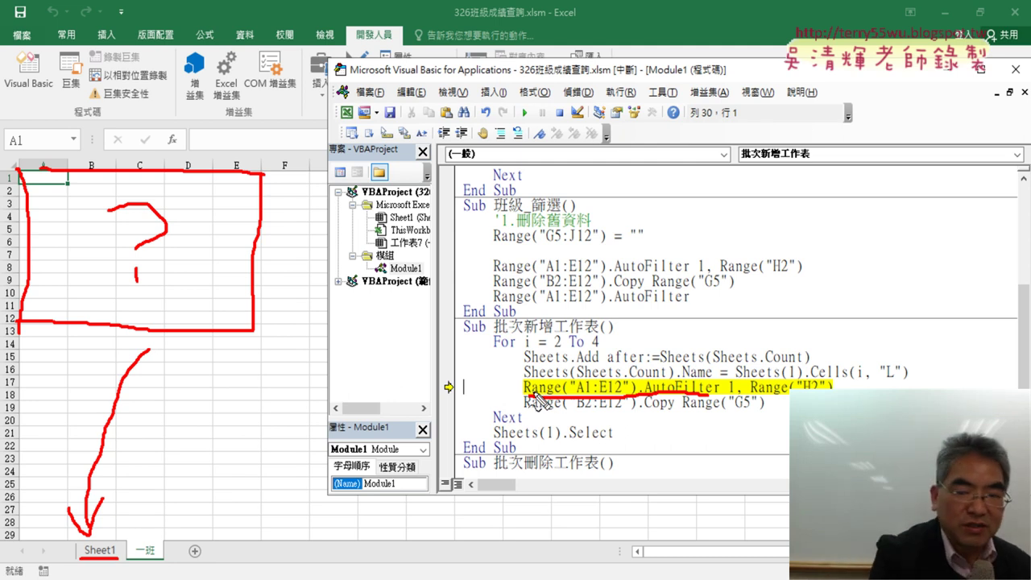
{"action": "key", "text": "Escape"}
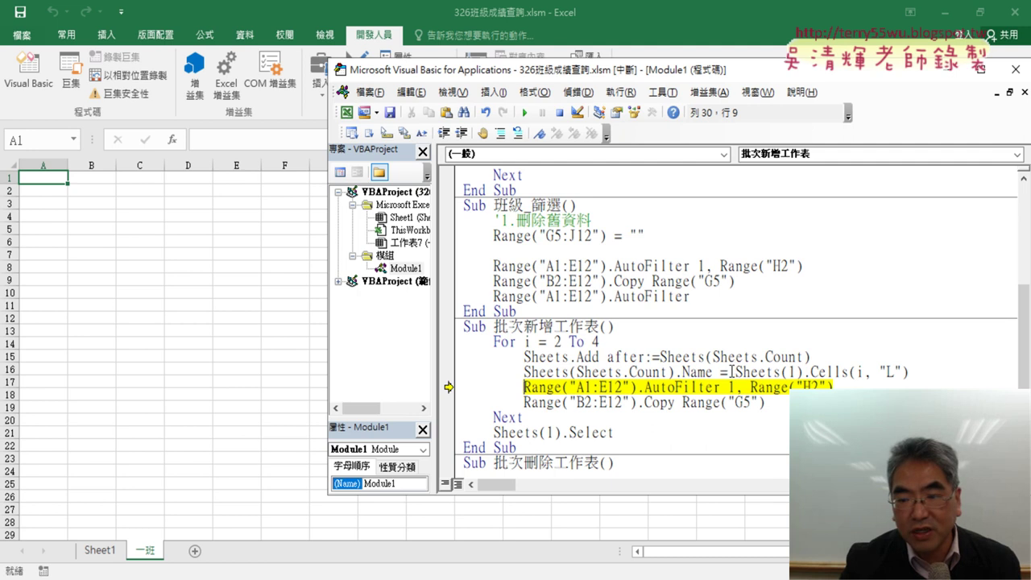
Step: Copy the Sheets(1). qualifier from the Name line to the front of Range("A1:E12").AutoFilter
{"action": "left_click_drag", "start_coordinate": [734, 372], "coordinate": [810, 372]}
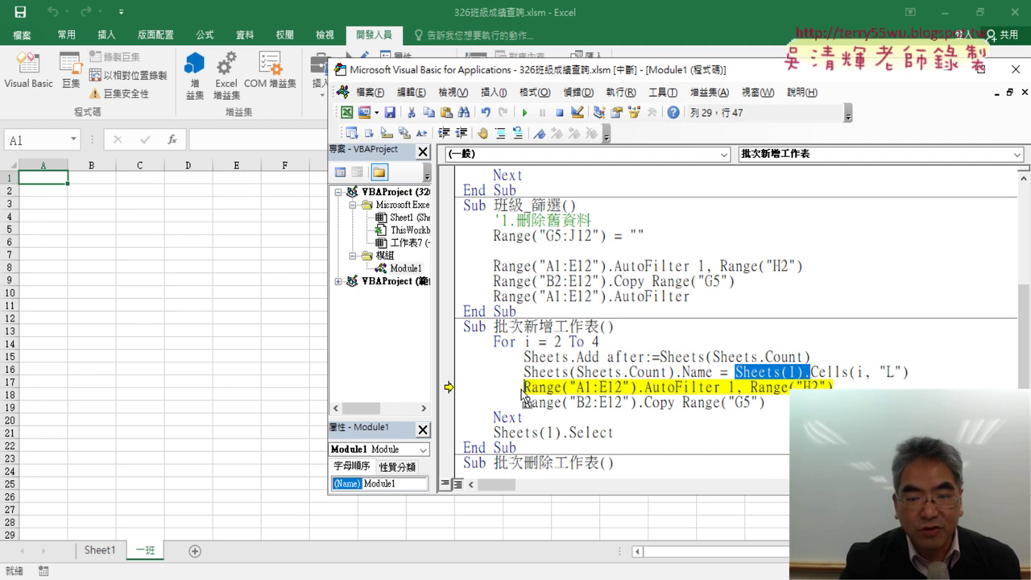
{"action": "left_click_drag", "start_coordinate": [522, 389], "coordinate": [523, 388]}
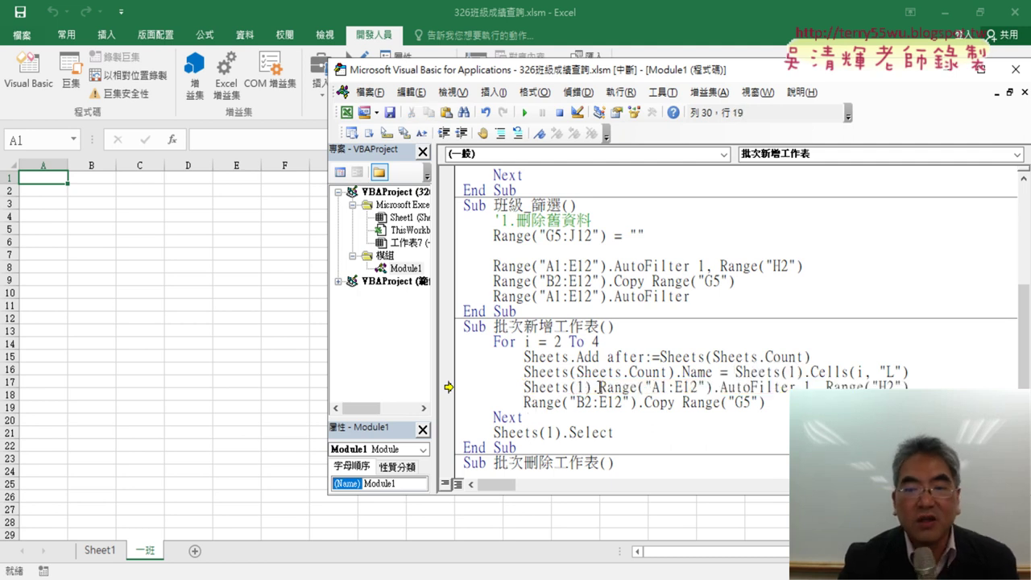
{"action": "left_click_drag", "start_coordinate": [795, 388], "coordinate": [593, 387]}
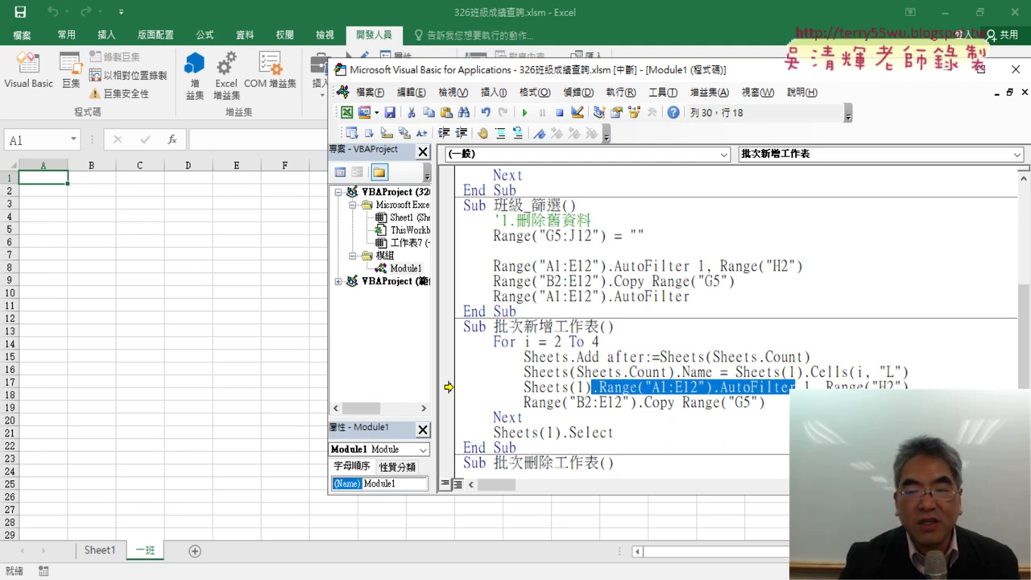
{"action": "left_click_drag", "start_coordinate": [825, 388], "coordinate": [904, 388]}
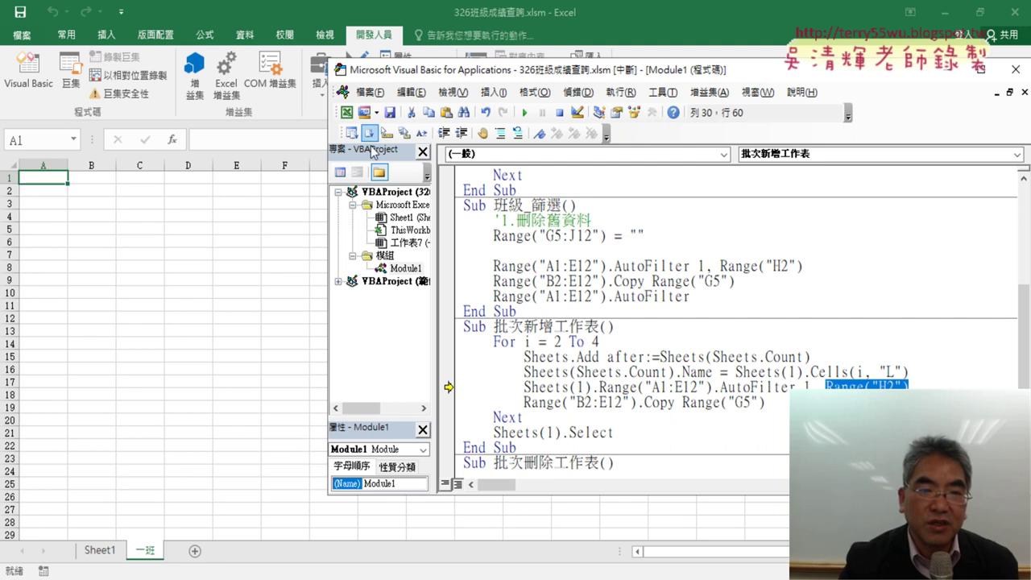
{"action": "left_click_drag", "start_coordinate": [404, 70], "coordinate": [564, 84]}
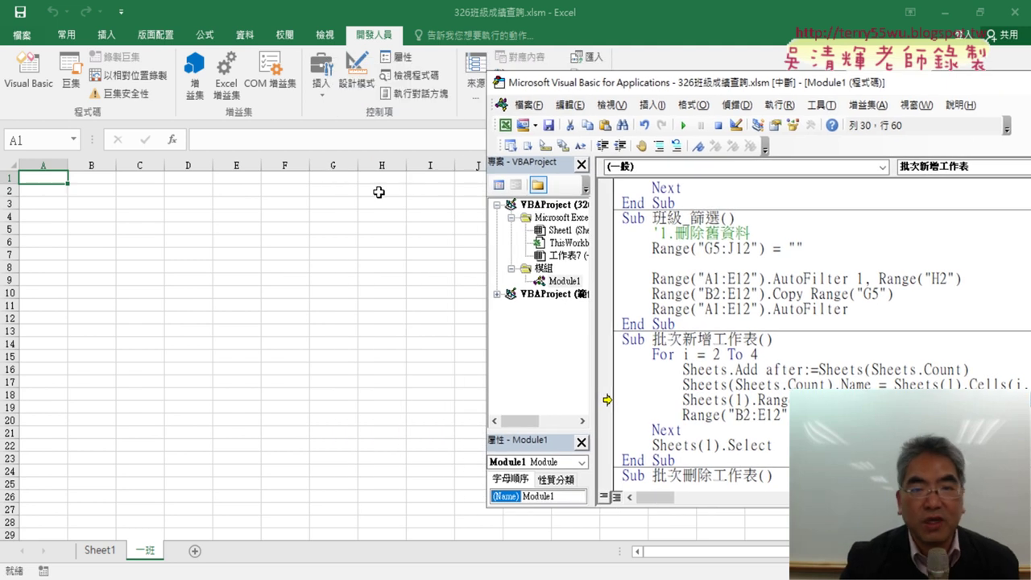
Step: Review the Sheets(1) references at the start of the AutoFilter line and in its criterion
{"action": "left_click_drag", "start_coordinate": [563, 87], "coordinate": [310, 83]}
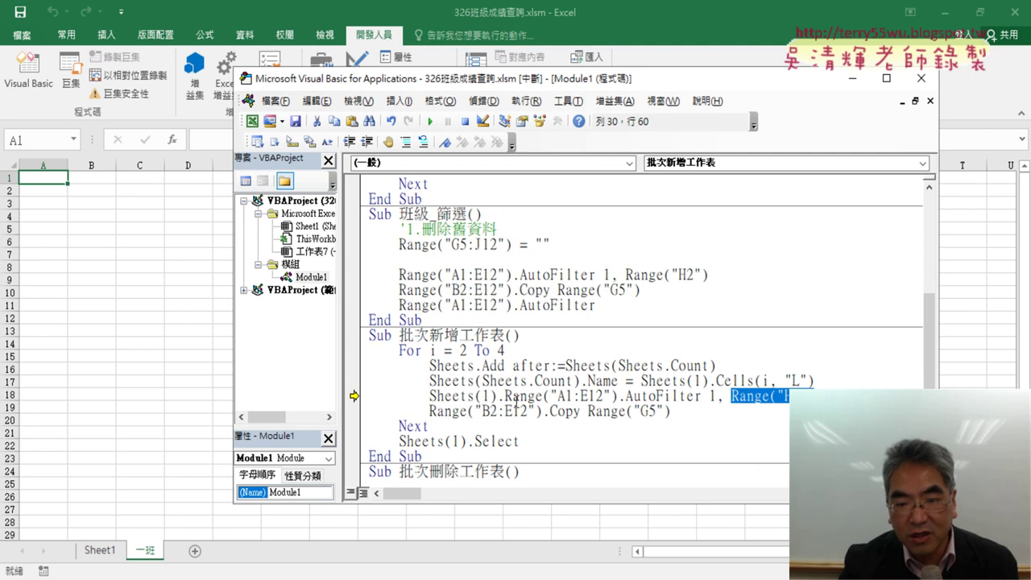
{"action": "mouse_move", "coordinate": [503, 396]}
{"action": "left_mouse_down"}
{"action": "mouse_move", "coordinate": [429, 395]}
{"action": "mouse_move", "coordinate": [733, 403]}
{"action": "left_mouse_up"}
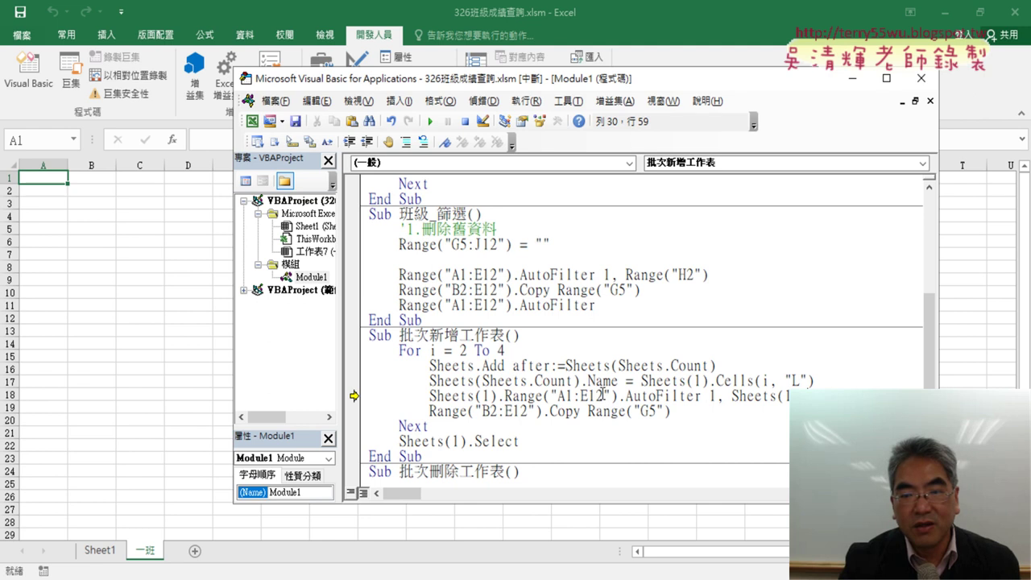
{"action": "left_click_drag", "start_coordinate": [505, 396], "coordinate": [426, 395]}
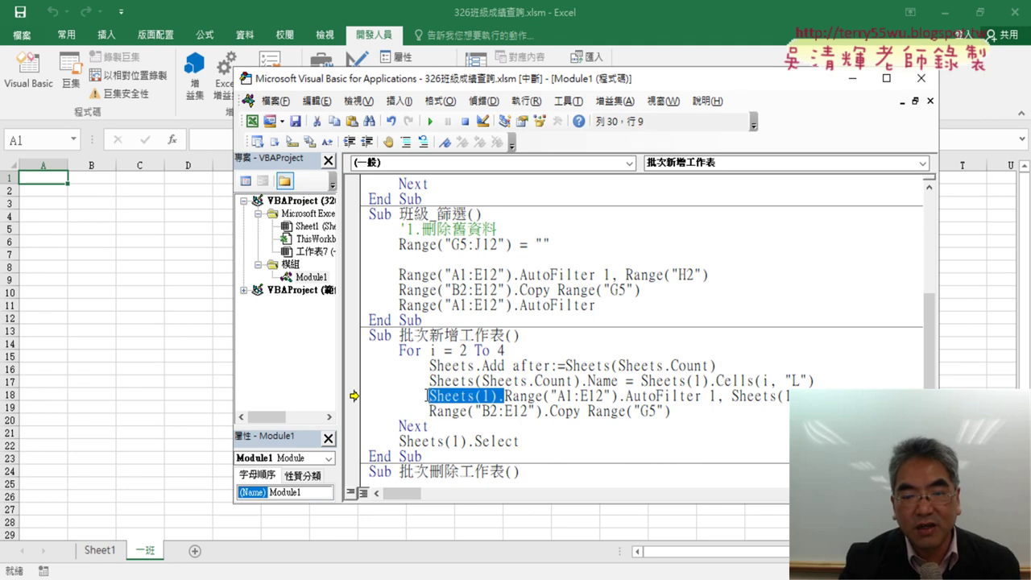
{"action": "left_click_drag", "start_coordinate": [808, 396], "coordinate": [731, 396]}
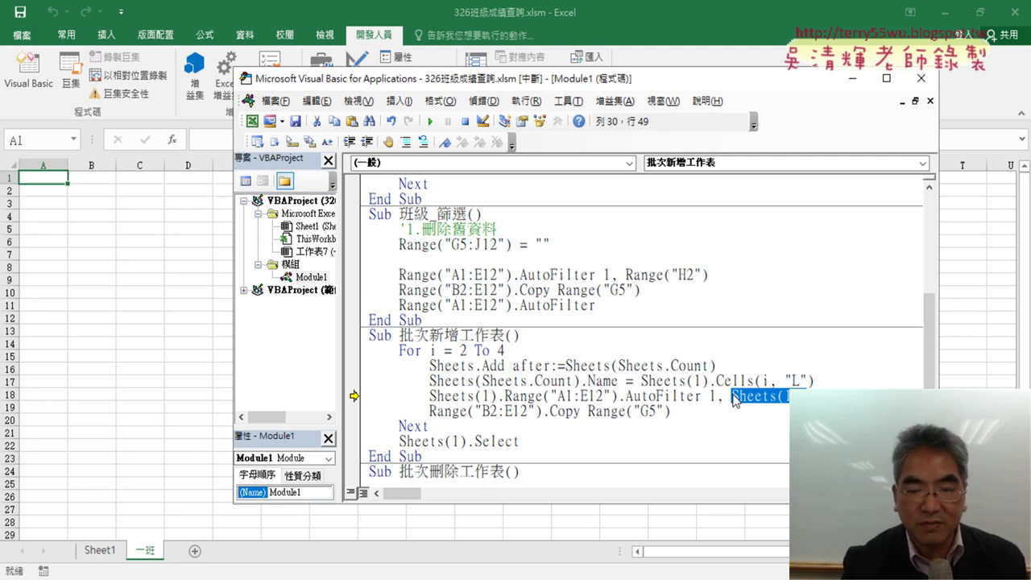
Step: Execute the AutoFilter line, confirm Sheet1 shows three 三班 rows, then select the criterion text
{"action": "key", "text": "F8"}
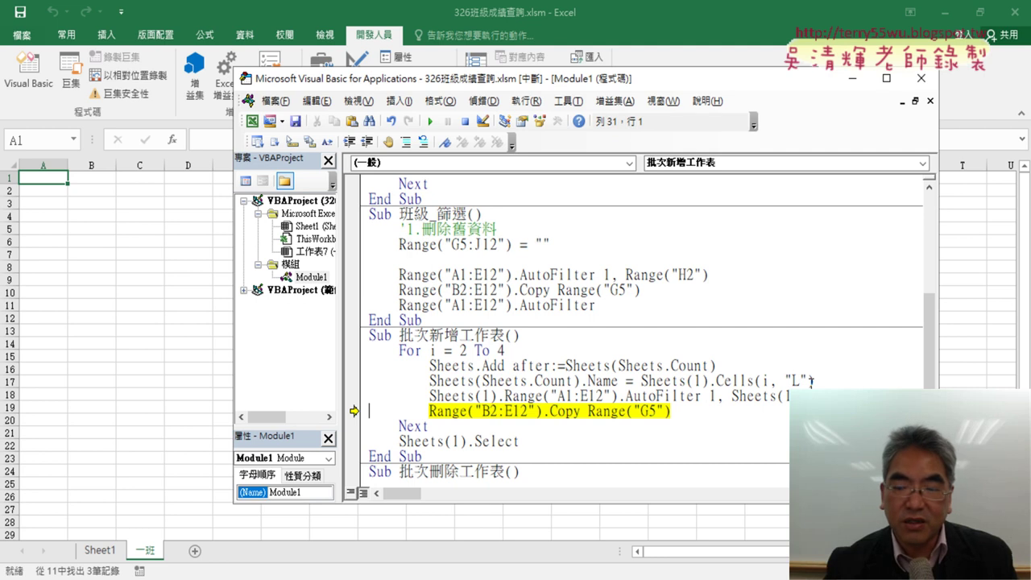
{"action": "left_click", "coordinate": [103, 553]}
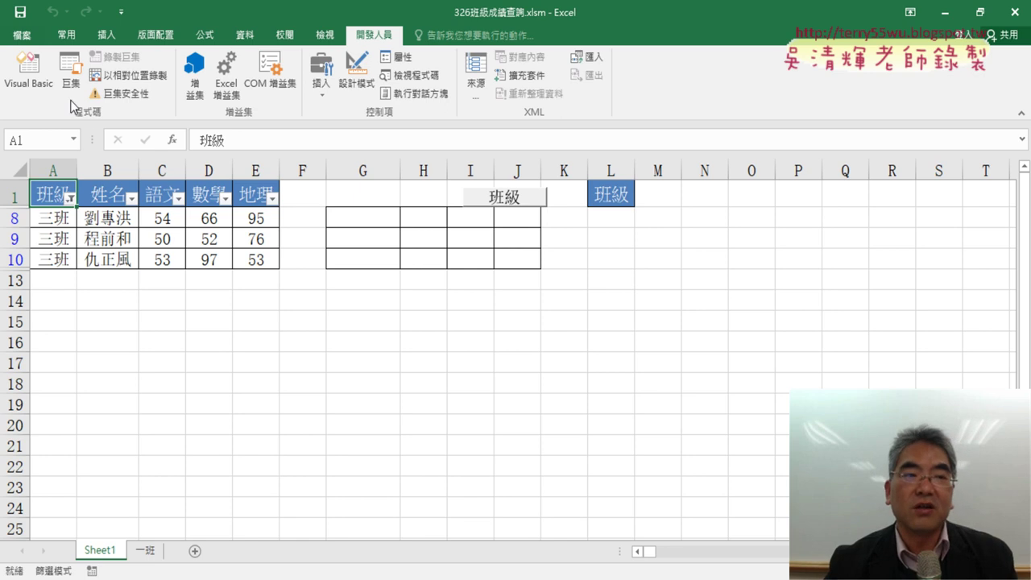
{"action": "left_click", "coordinate": [36, 87]}
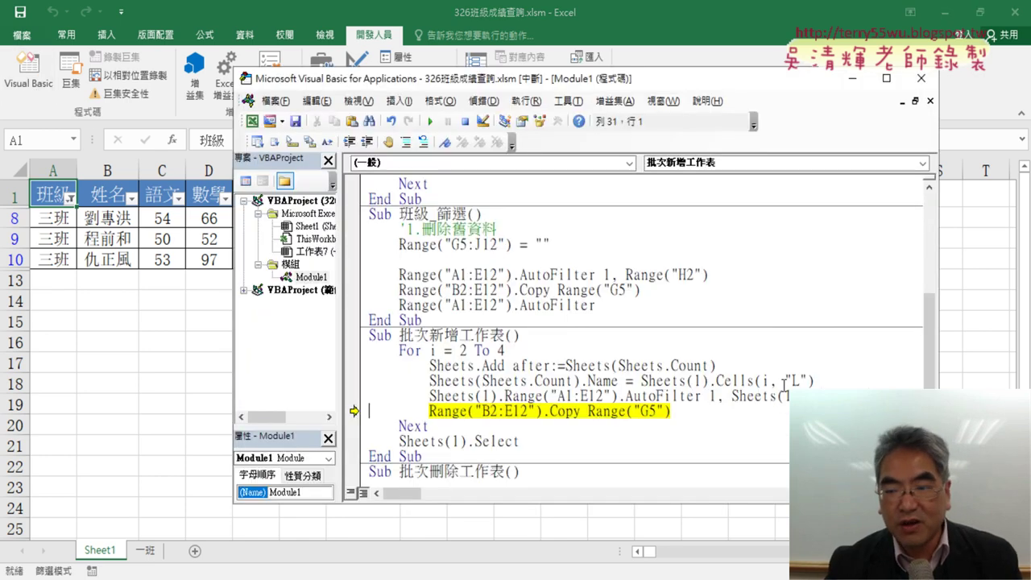
{"action": "left_click_drag", "start_coordinate": [889, 396], "coordinate": [730, 396]}
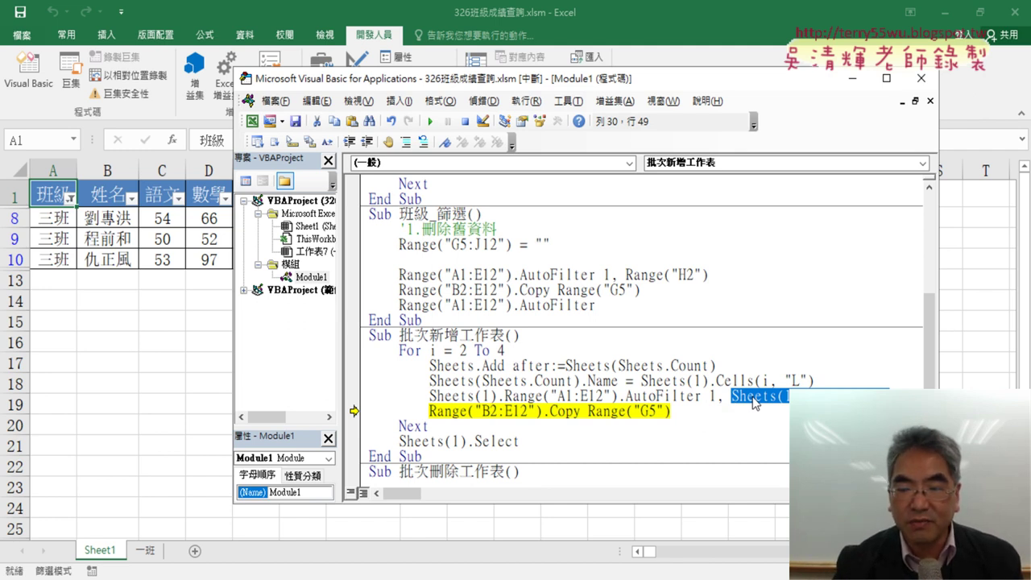
Step: Replace the AutoFilter criterion with Sheets(1).Cells(i, "L") copied from the Name line
{"action": "key", "text": "Delete"}
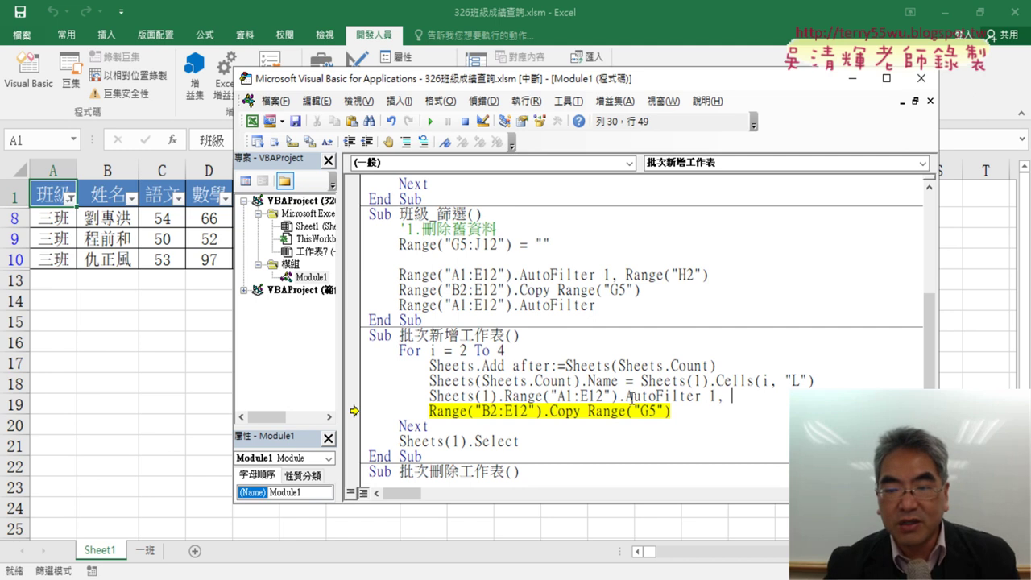
{"action": "left_click", "coordinate": [642, 380]}
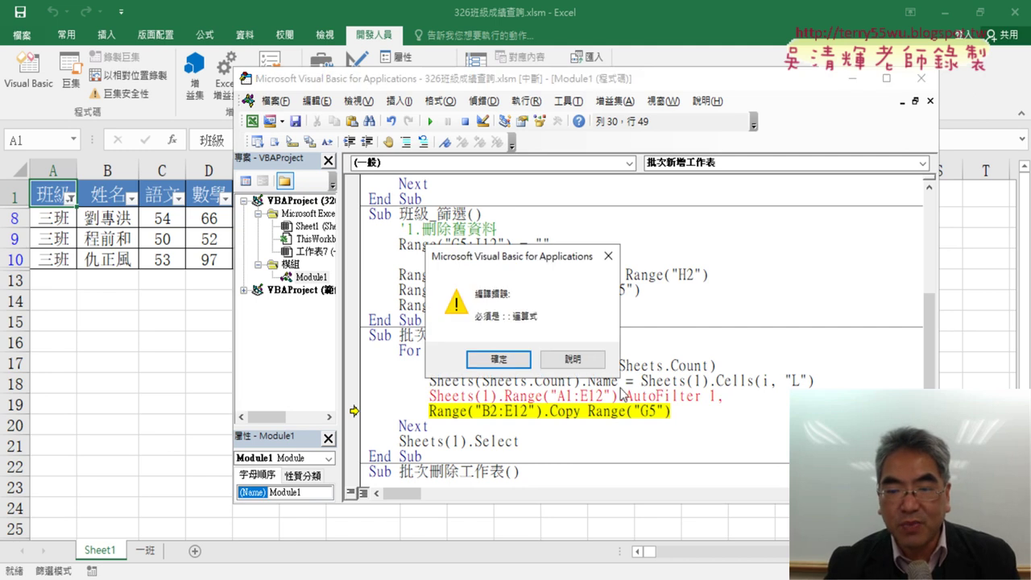
{"action": "left_click", "coordinate": [451, 357]}
{"action": "left_click_drag", "start_coordinate": [643, 380], "coordinate": [831, 383]}
{"action": "left_click_drag", "start_coordinate": [743, 385], "coordinate": [757, 394]}
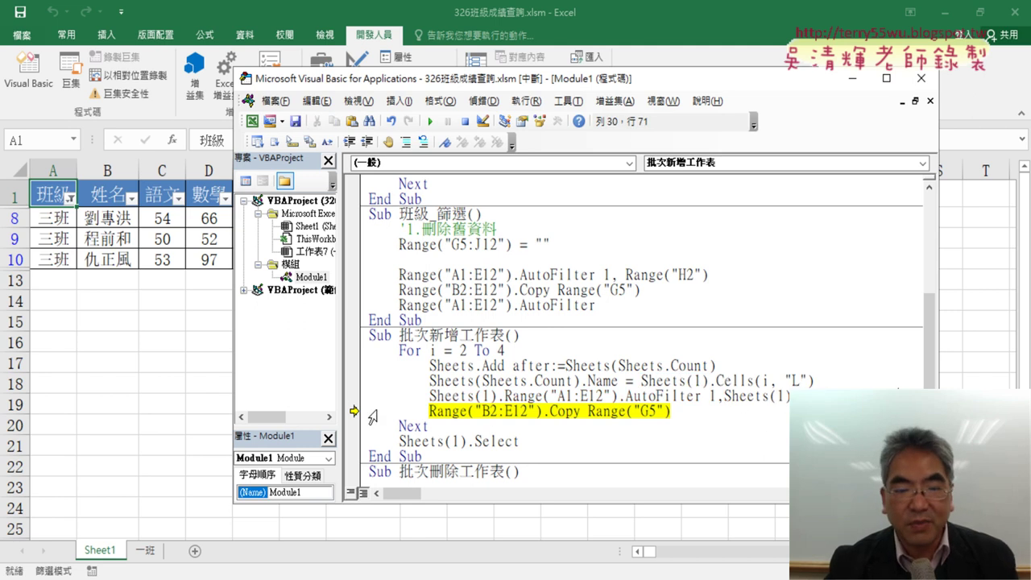
Step: Re-run the corrected AutoFilter line so Sheet1 shows only the six 一班 rows
{"action": "left_click_drag", "start_coordinate": [353, 411], "coordinate": [354, 396]}
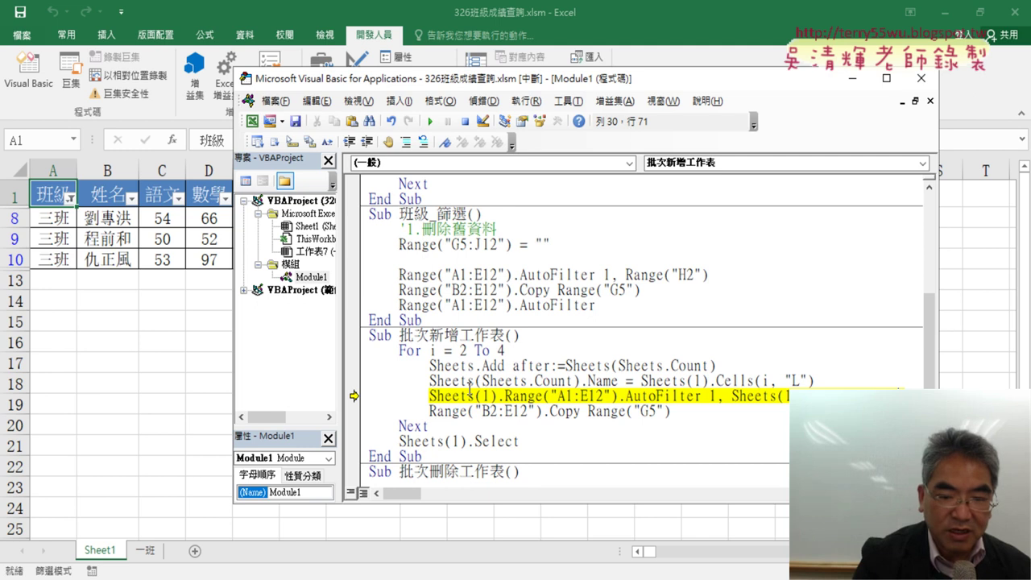
{"action": "key", "text": "F8"}
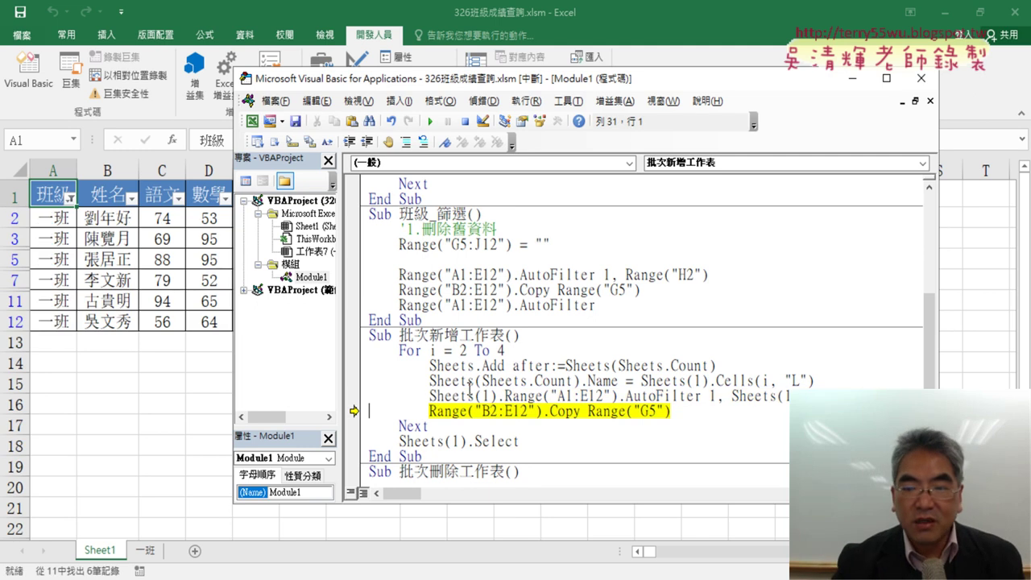
{"action": "left_click_drag", "start_coordinate": [730, 396], "coordinate": [904, 396]}
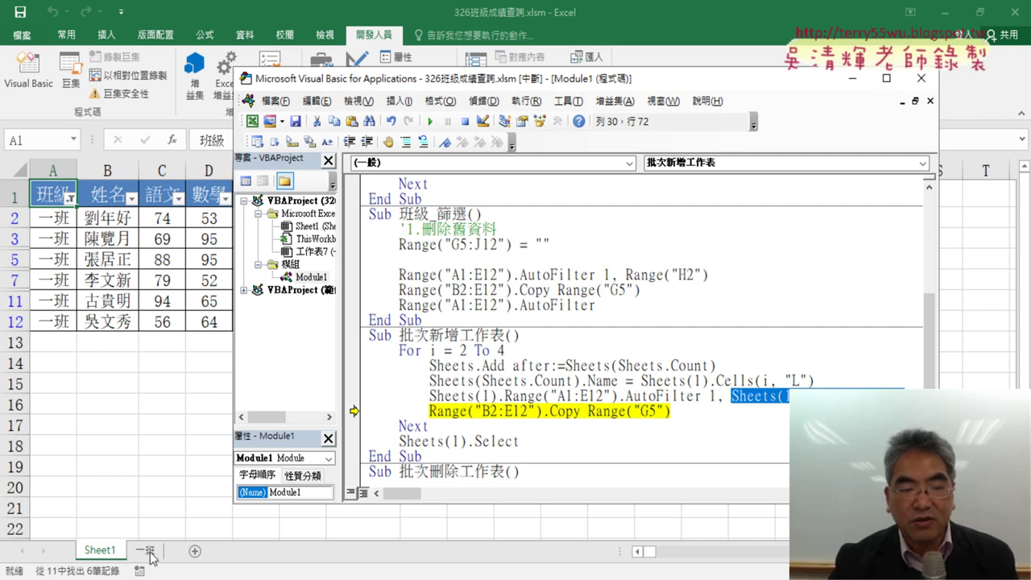
Step: Confirm the 一班 sheet is empty and prefix the Copy line's Range with Sheets(1)
{"action": "left_click", "coordinate": [148, 552]}
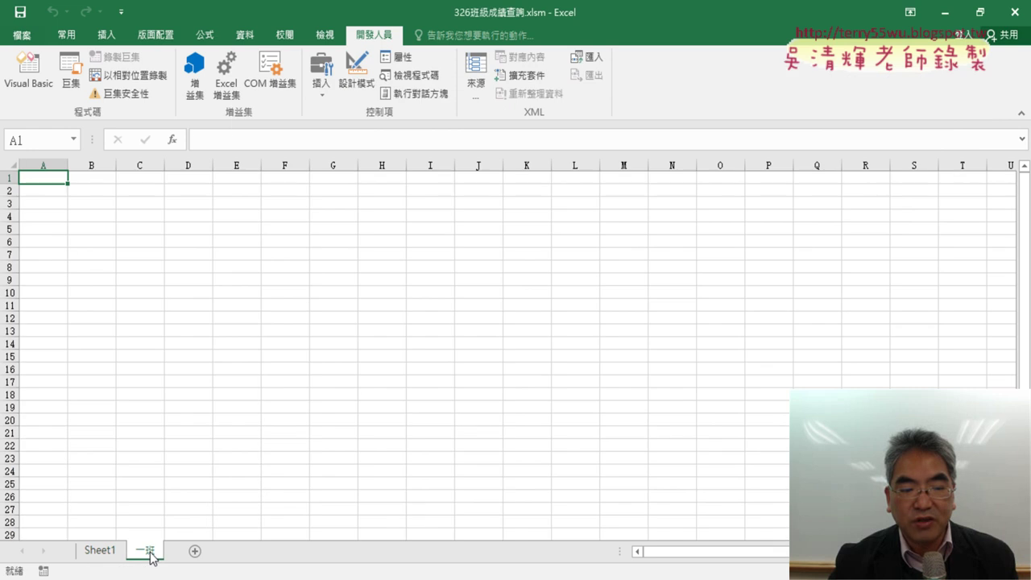
{"action": "left_click", "coordinate": [28, 71]}
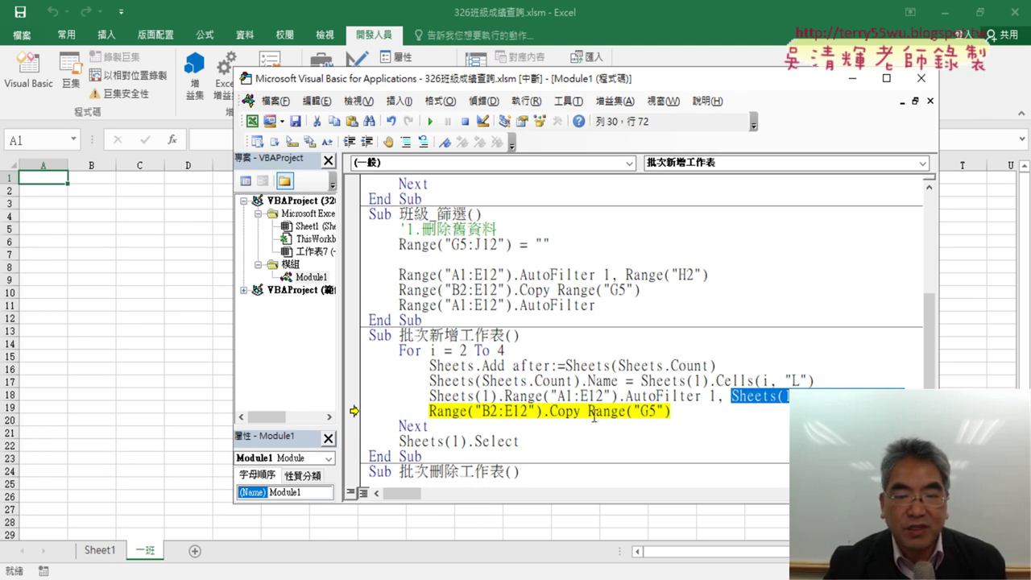
{"action": "left_click_drag", "start_coordinate": [506, 395], "coordinate": [427, 396]}
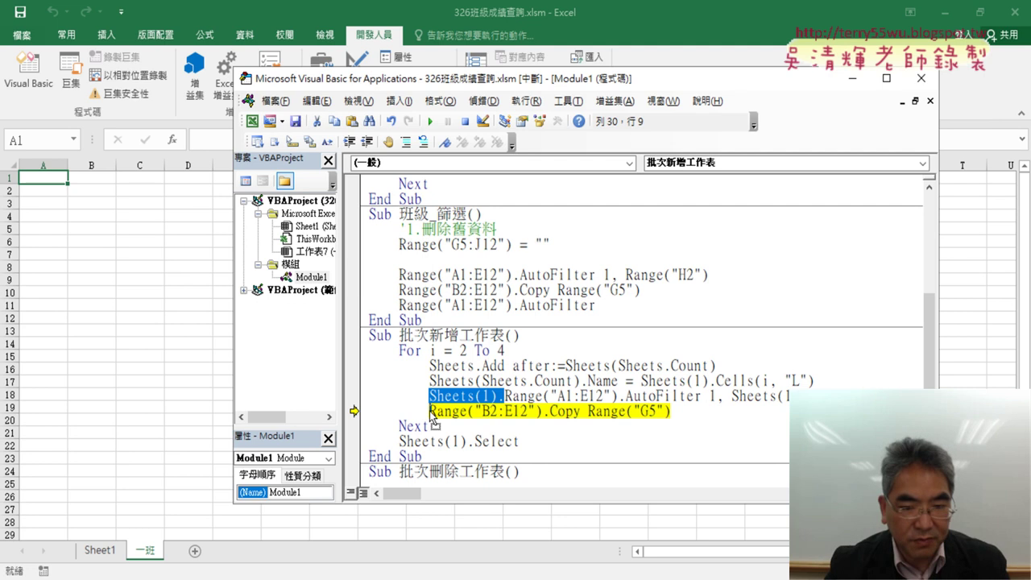
{"action": "left_click_drag", "start_coordinate": [432, 415], "coordinate": [430, 412]}
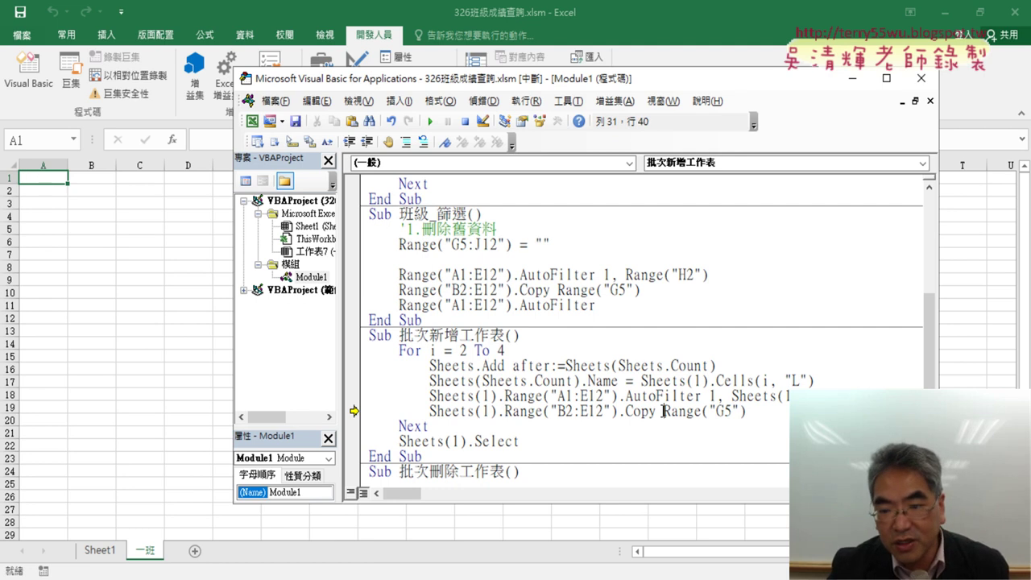
Step: Change the Copy destination from Range("G5") to Range("A1") on the 一班 sheet
{"action": "mouse_move", "coordinate": [662, 411]}
{"action": "left_mouse_down"}
{"action": "mouse_move", "coordinate": [747, 410]}
{"action": "mouse_move", "coordinate": [725, 409]}
{"action": "left_mouse_up"}
{"action": "left_click", "coordinate": [719, 411]}
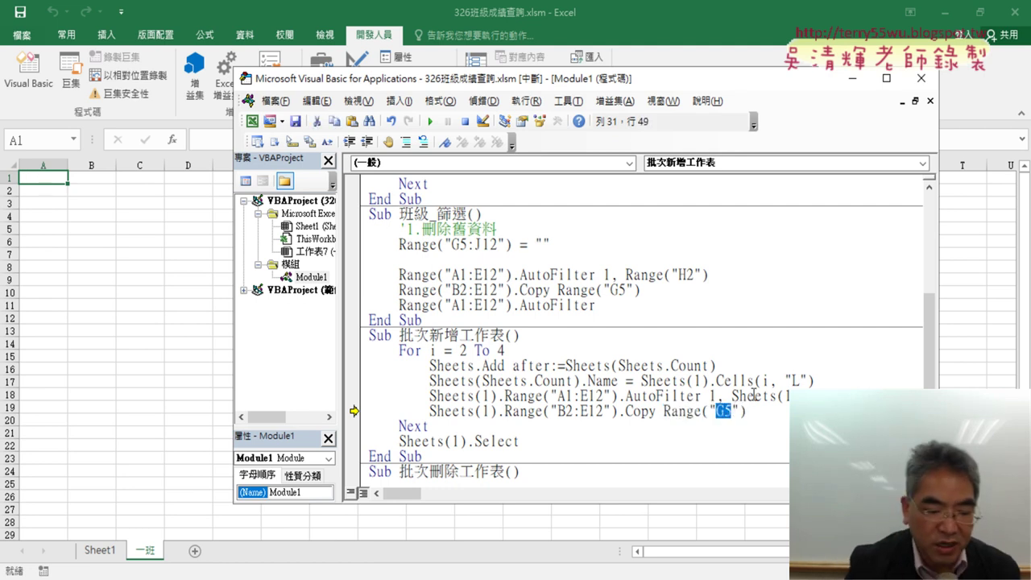
{"action": "type", "text": "A"}
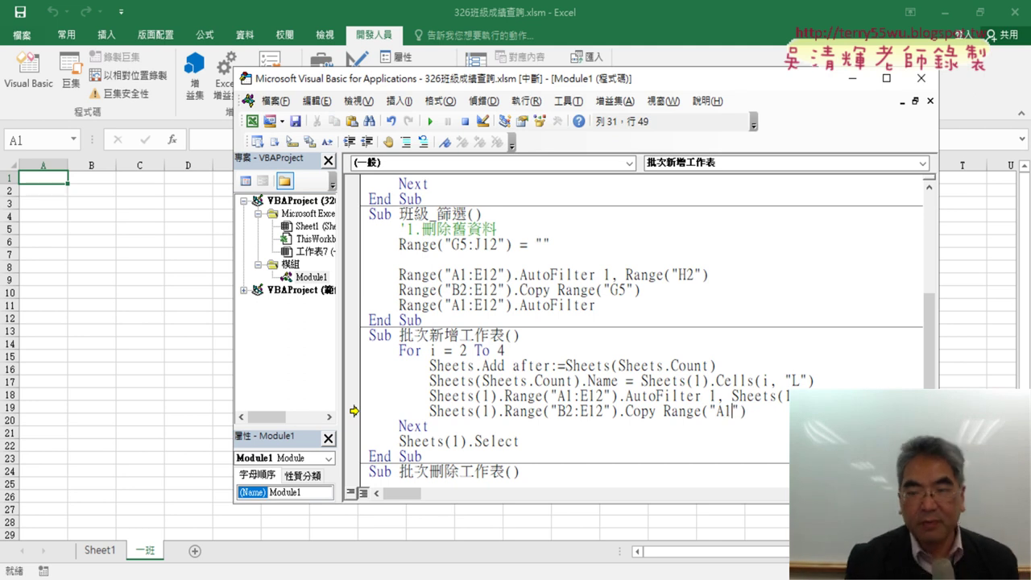
{"action": "type", "text": "1"}
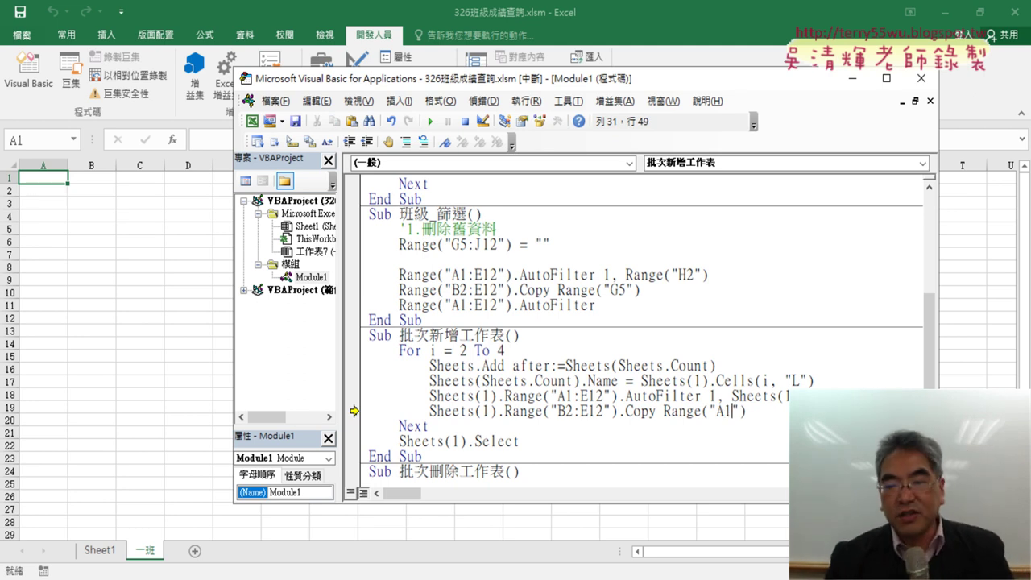
{"action": "left_click_drag", "start_coordinate": [664, 411], "coordinate": [747, 411]}
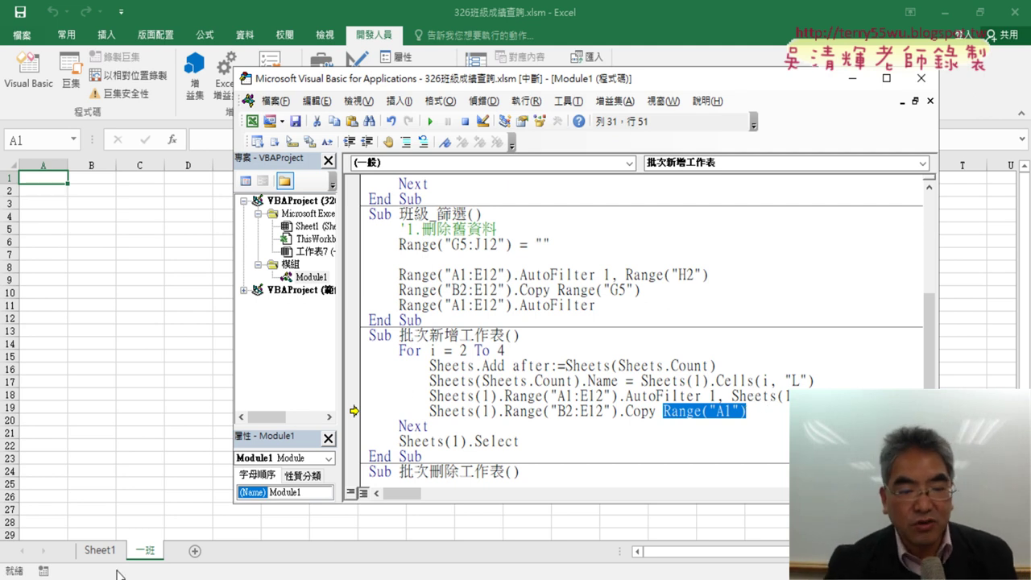
{"action": "left_click_drag", "start_coordinate": [169, 570], "coordinate": [166, 562]}
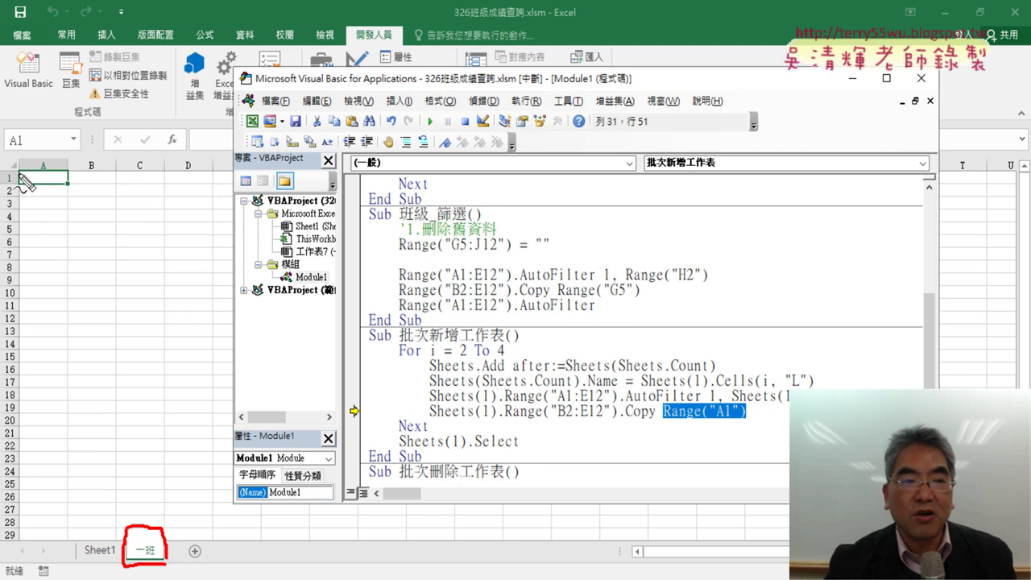
Step: Run the Copy line to paste the six filtered 一班 students' scores into the 一班 sheet at A1
{"action": "left_click_drag", "start_coordinate": [666, 418], "coordinate": [735, 417]}
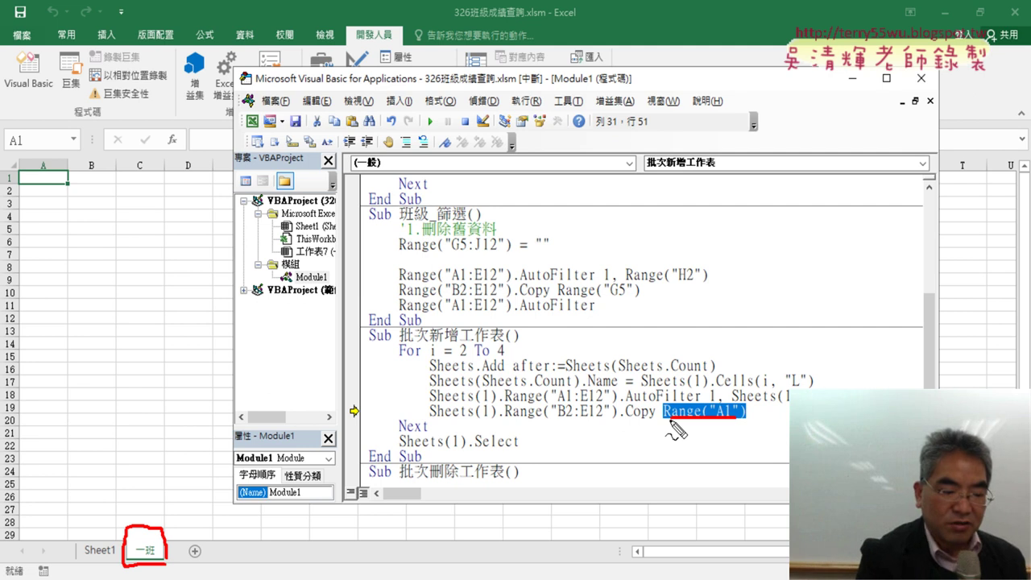
{"action": "key", "text": "Escape"}
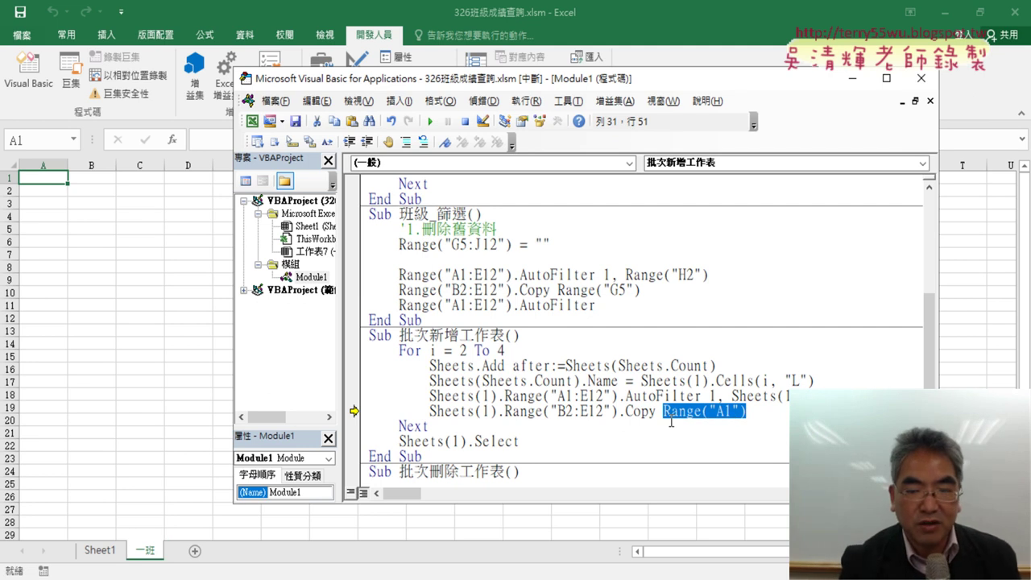
{"action": "key", "text": "F8"}
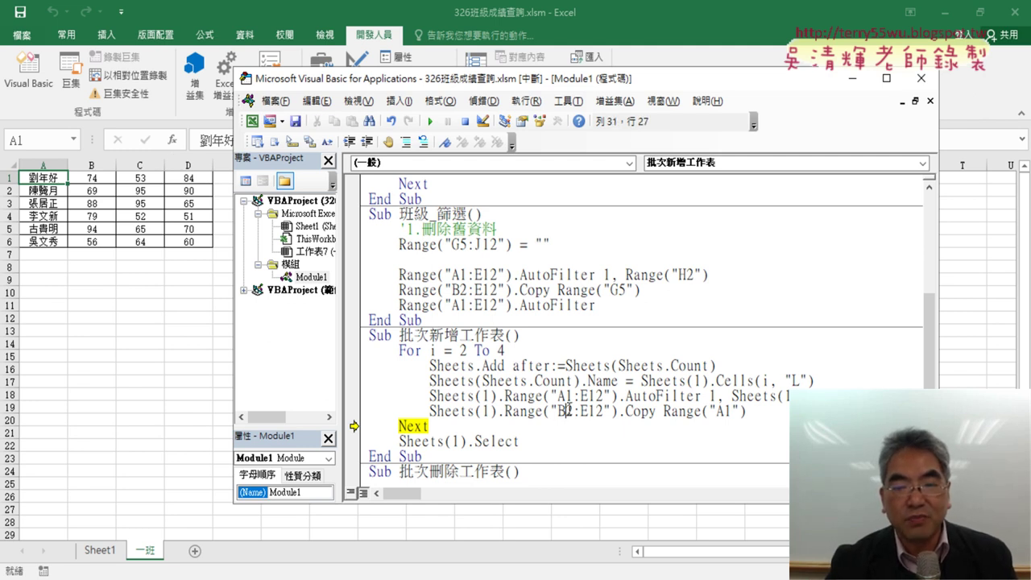
Step: Compare the Sheet1 source table with the headerless copy on the 一班 sheet
{"action": "left_click", "coordinate": [100, 554]}
{"action": "left_click", "coordinate": [100, 550]}
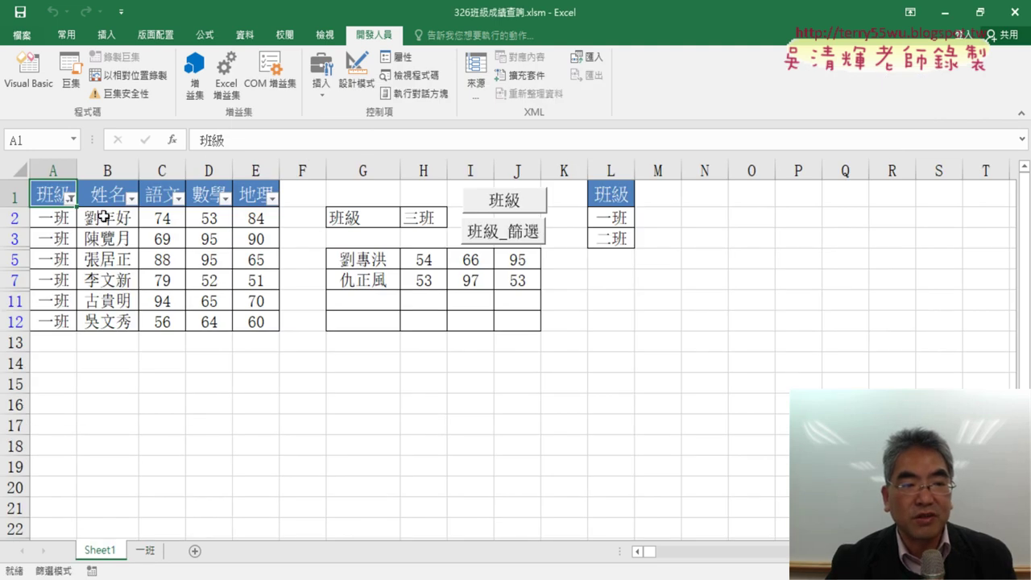
{"action": "left_click", "coordinate": [42, 91]}
{"action": "left_click", "coordinate": [145, 551]}
Step: Change the copy range start from B2 to B1 and rerun the Copy line
{"action": "left_click", "coordinate": [28, 73]}
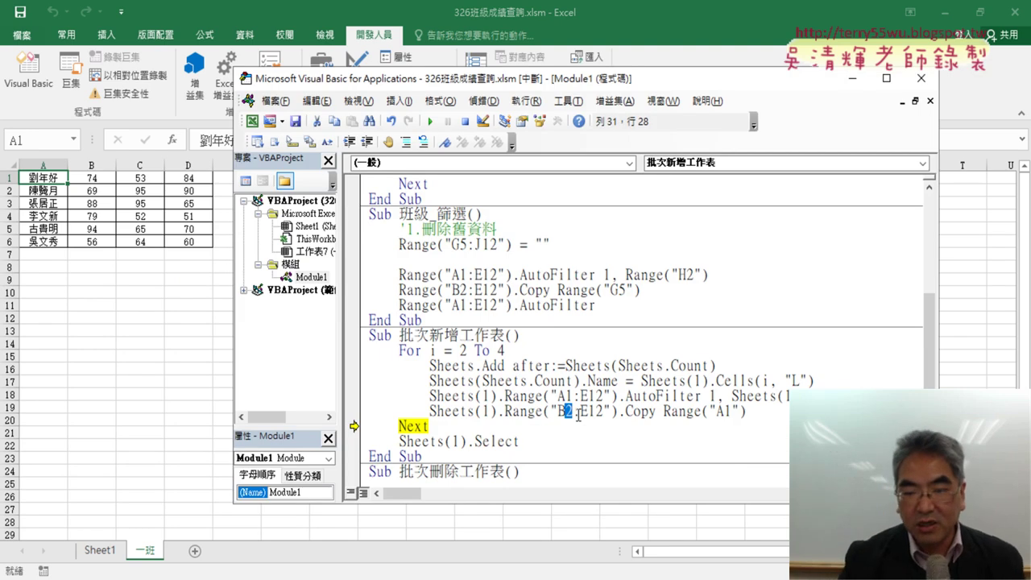
{"action": "type", "text": "1"}
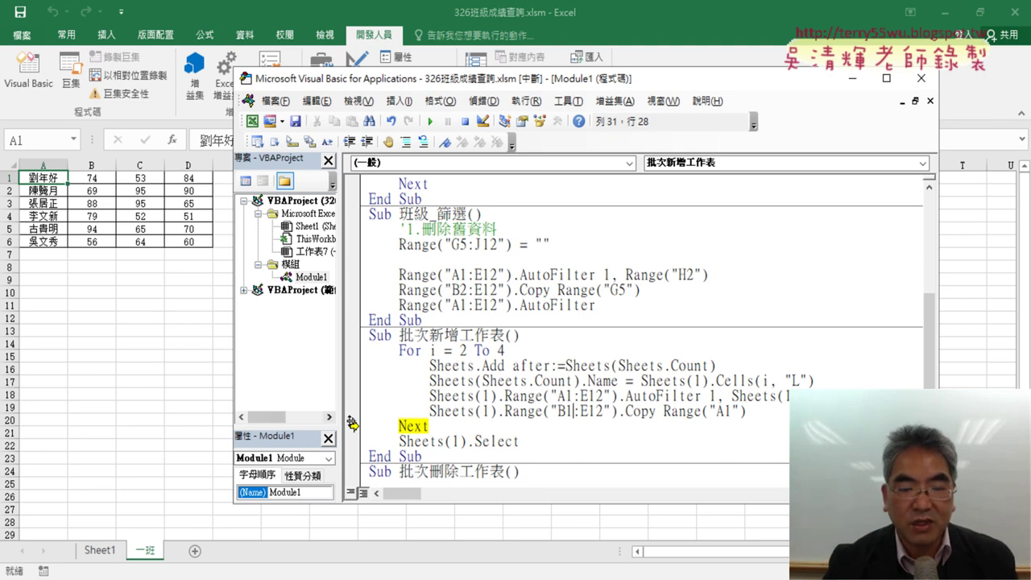
{"action": "left_click_drag", "start_coordinate": [354, 426], "coordinate": [354, 411]}
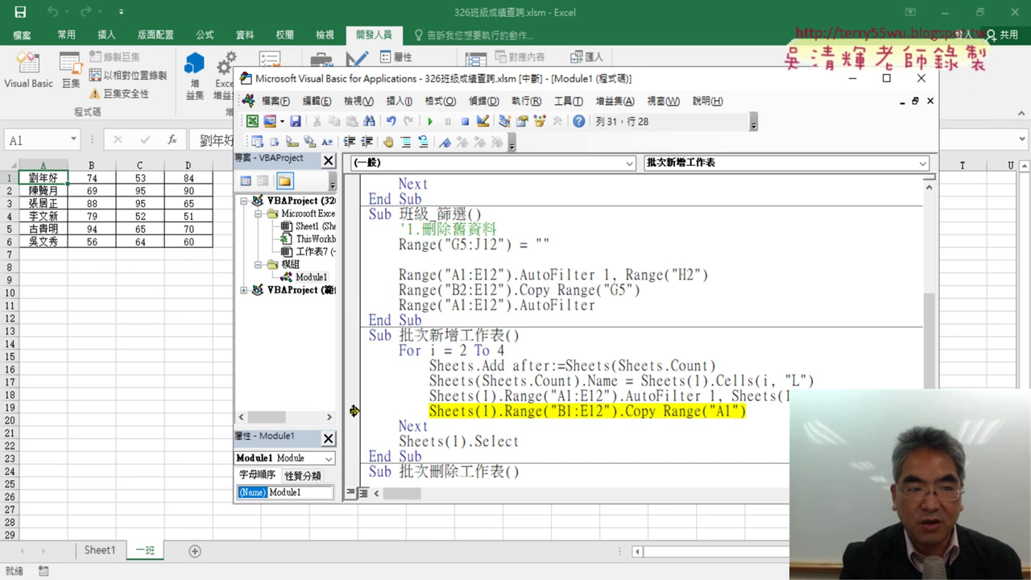
{"action": "key", "text": "F8"}
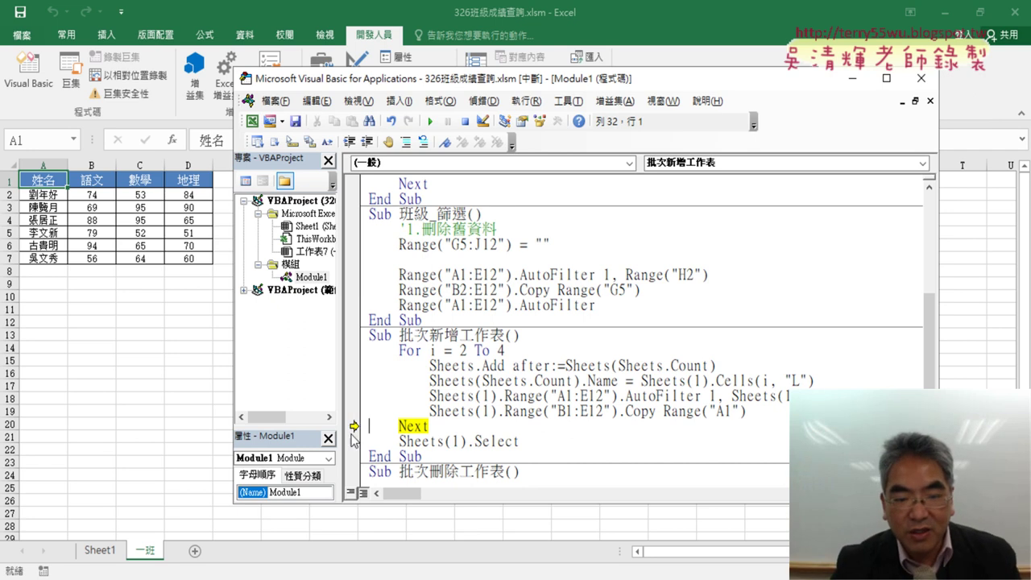
Step: Rerun the 一班 copy, then step through adding the 二班 sheet with its filtered grades
{"action": "left_click_drag", "start_coordinate": [354, 425], "coordinate": [353, 410]}
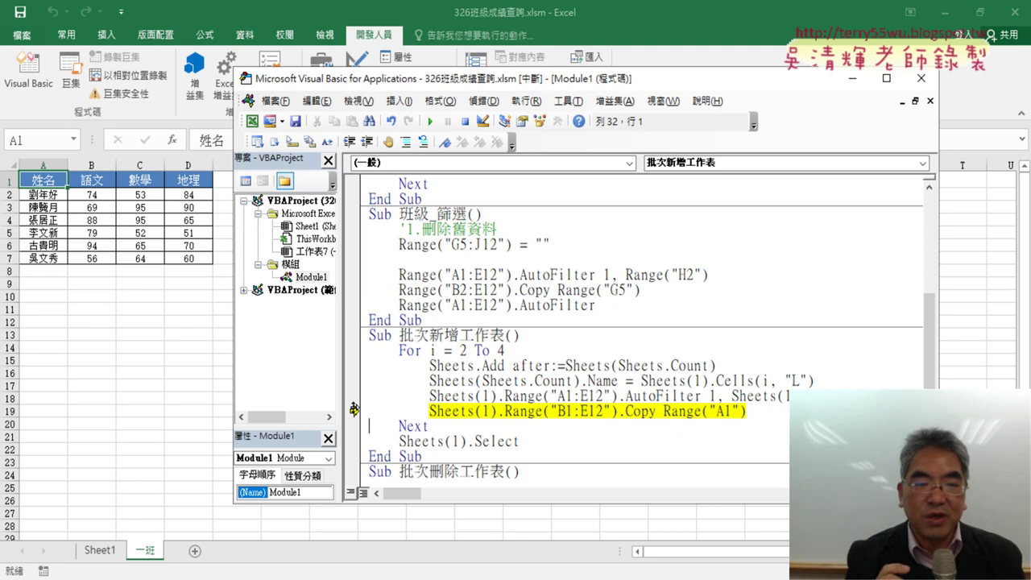
{"action": "key", "text": "F8"}
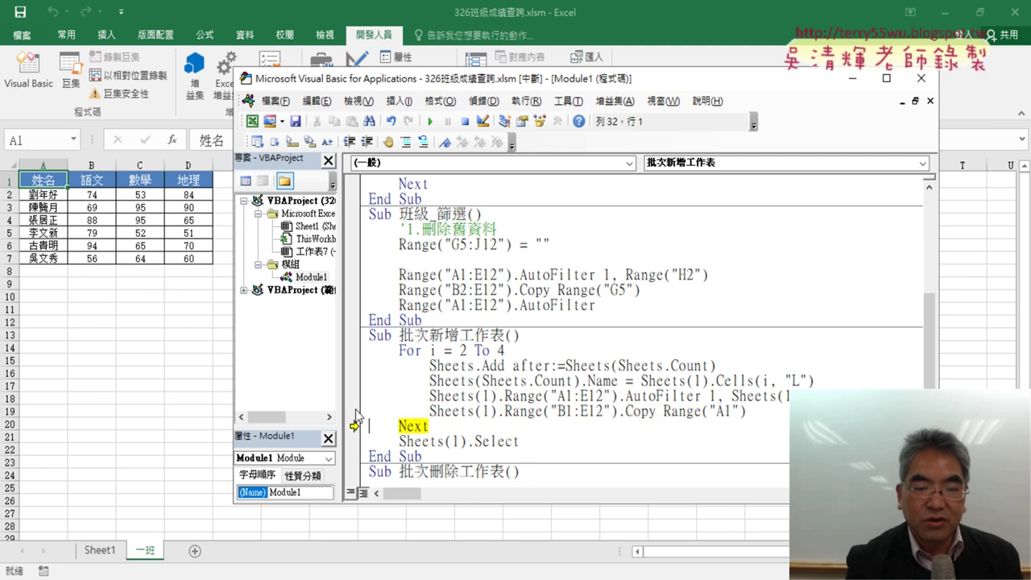
{"action": "key", "text": "F8"}
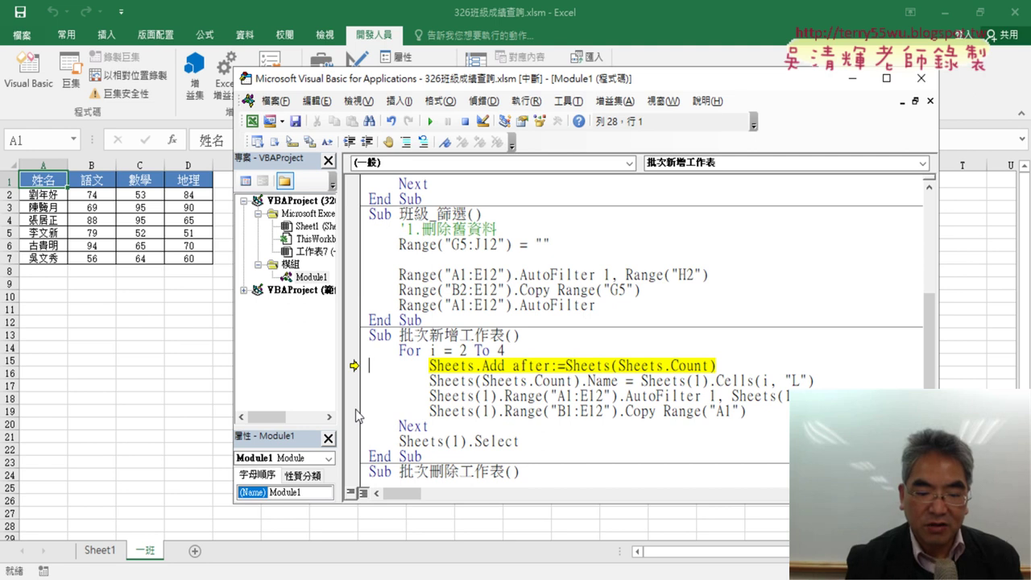
{"action": "key", "text": "F8"}
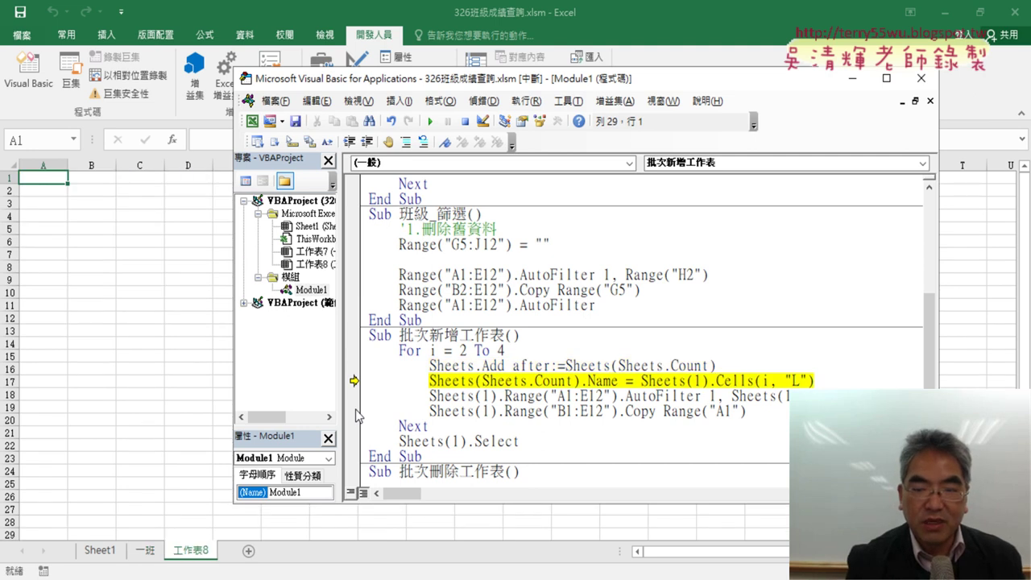
{"action": "key", "text": "F8"}
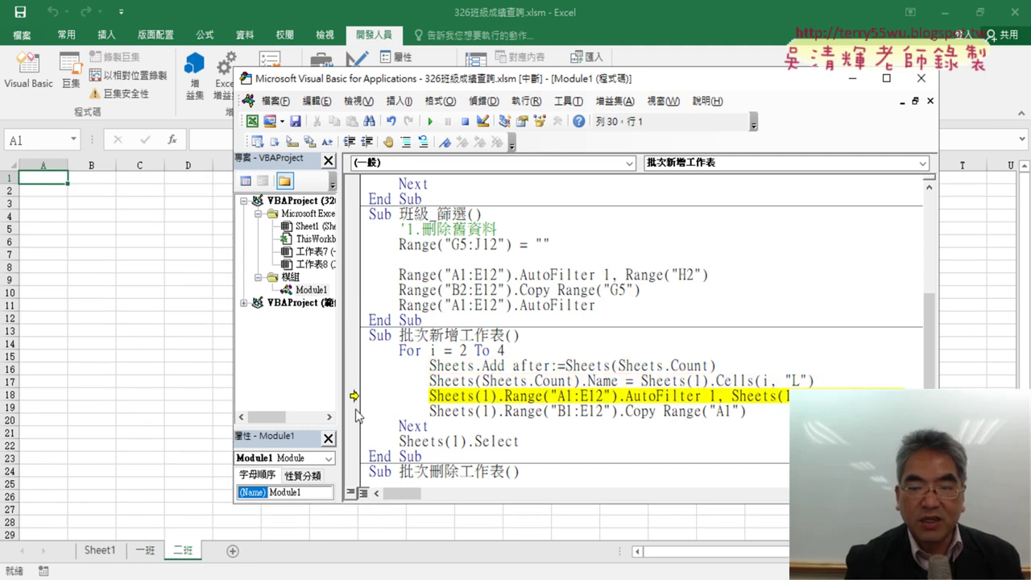
{"action": "key", "text": "F8"}
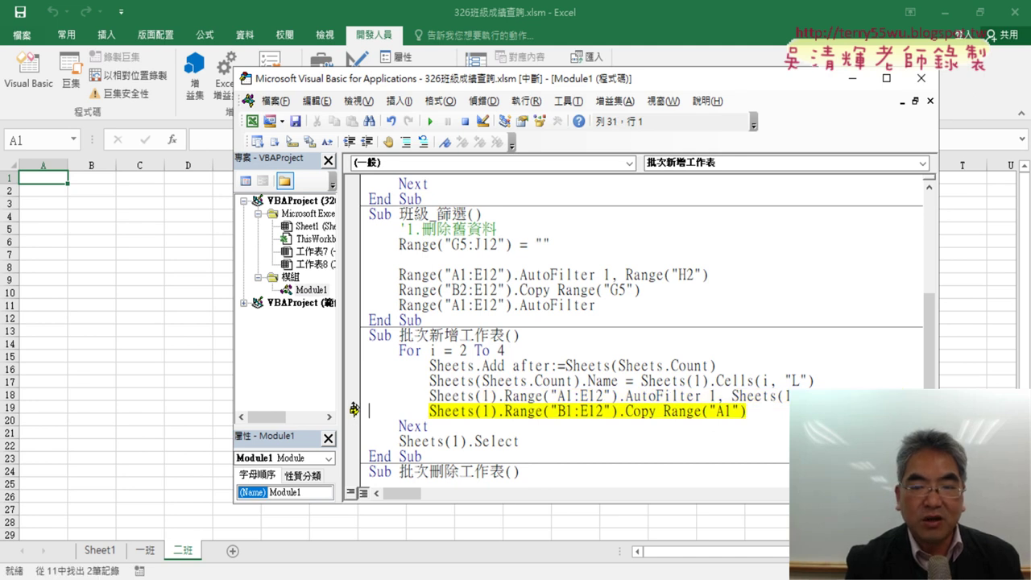
{"action": "key", "text": "F8"}
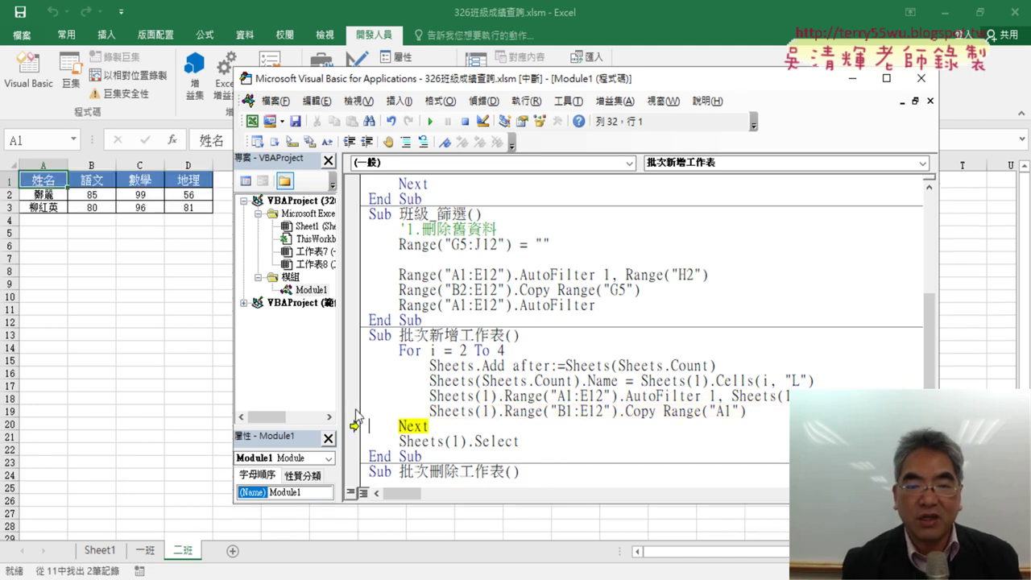
Step: Step through creating the 三班 sheet with its grades until the macro returns to Sheet1
{"action": "key", "text": "F8"}
{"action": "key", "text": "F8"}
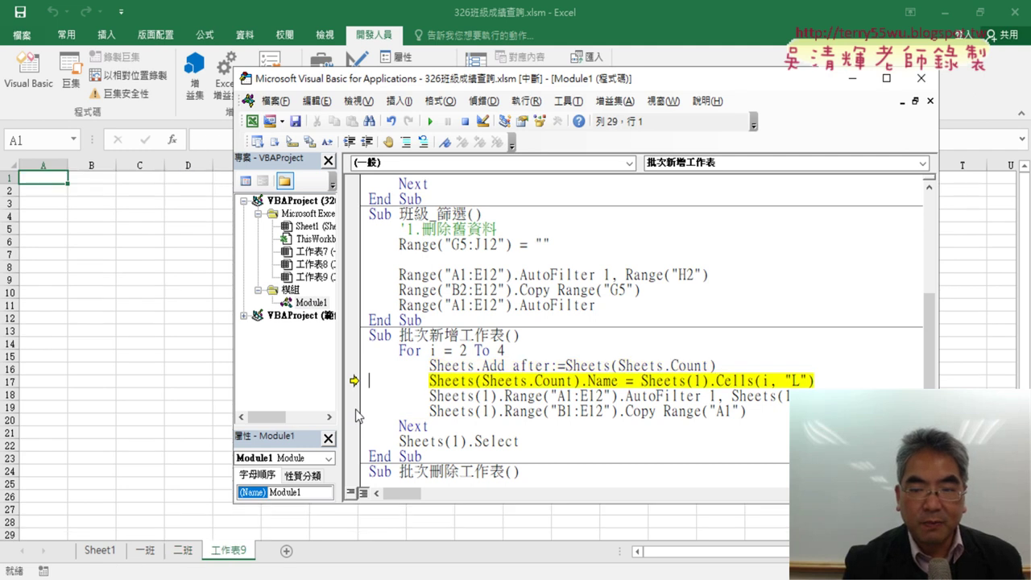
{"action": "key", "text": "F8"}
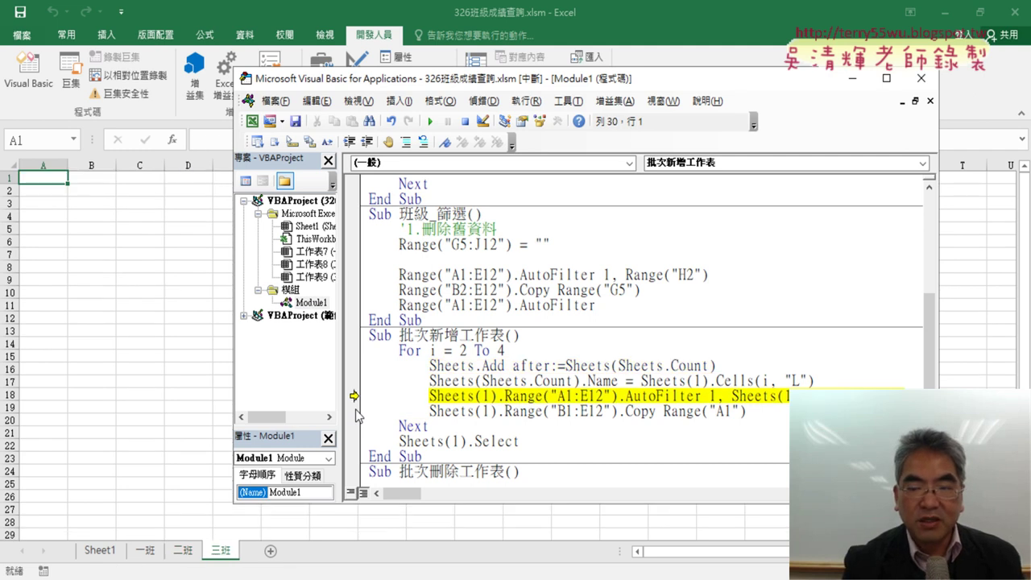
{"action": "key", "text": "F8"}
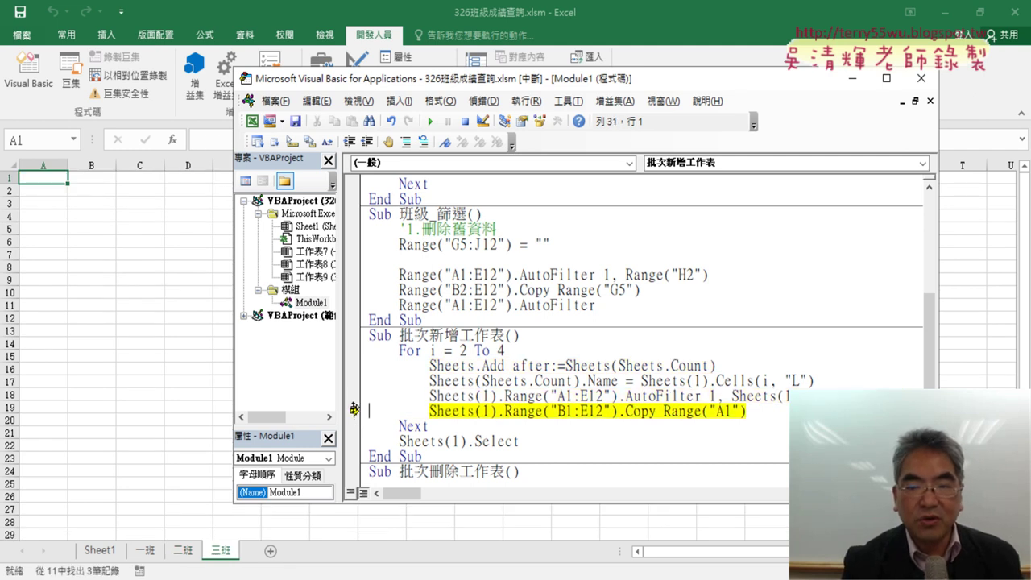
{"action": "key", "text": "F8"}
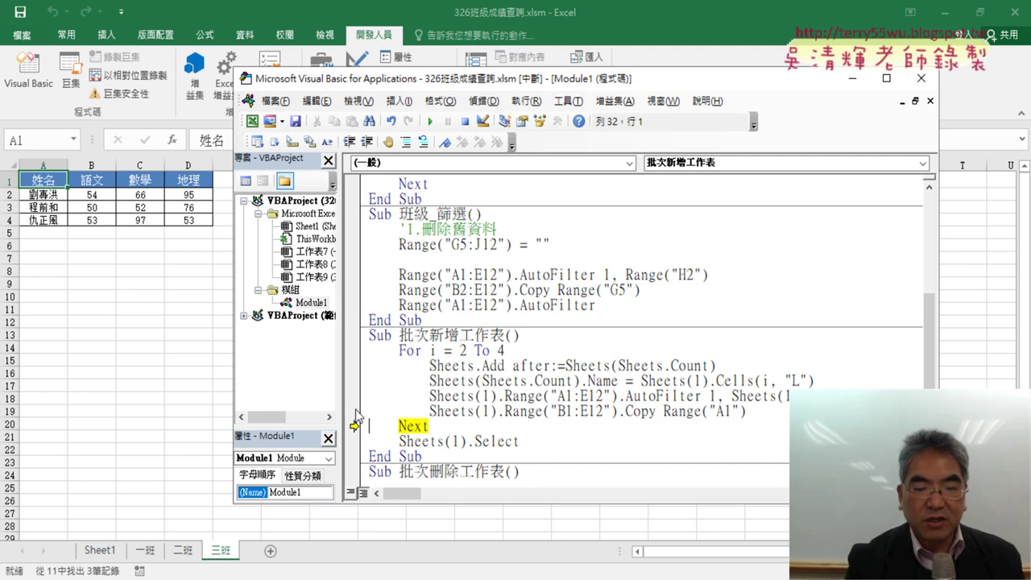
{"action": "key", "text": "F8"}
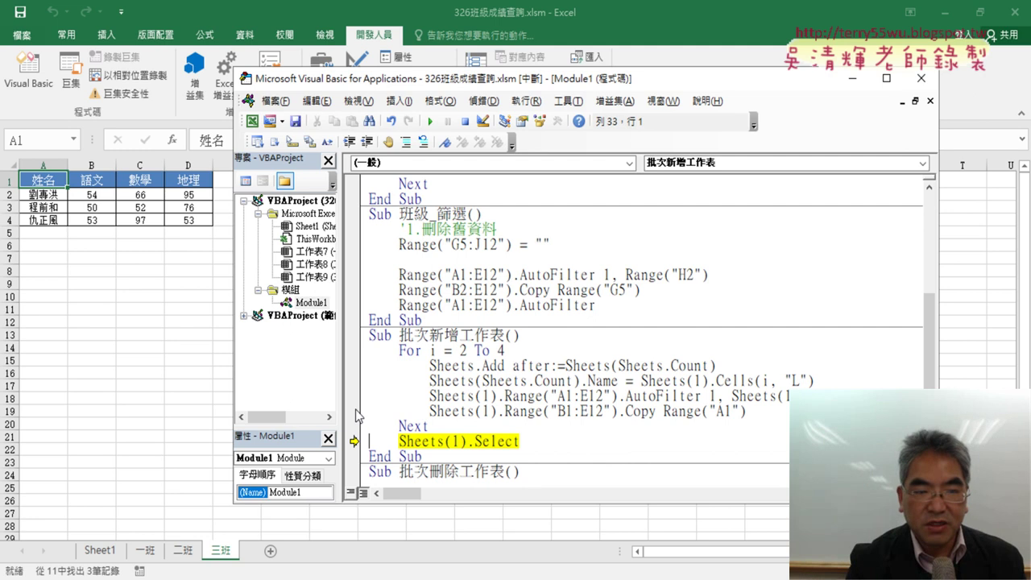
{"action": "key", "text": "F8"}
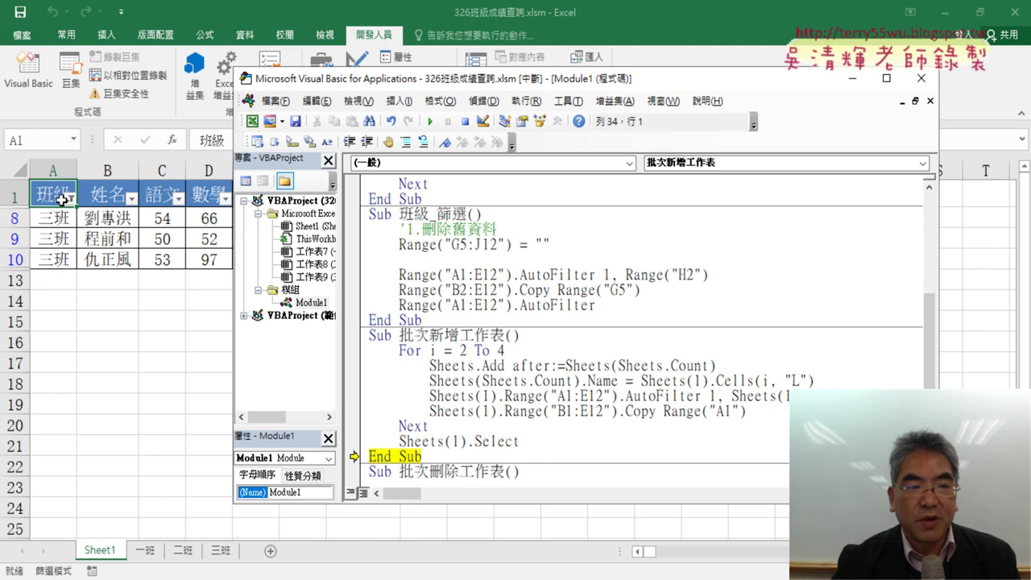
Step: Add a Range("A1:E12").AutoFilter line after Sheets(1).Select and make it the next statement
{"action": "left_click_drag", "start_coordinate": [378, 83], "coordinate": [497, 83]}
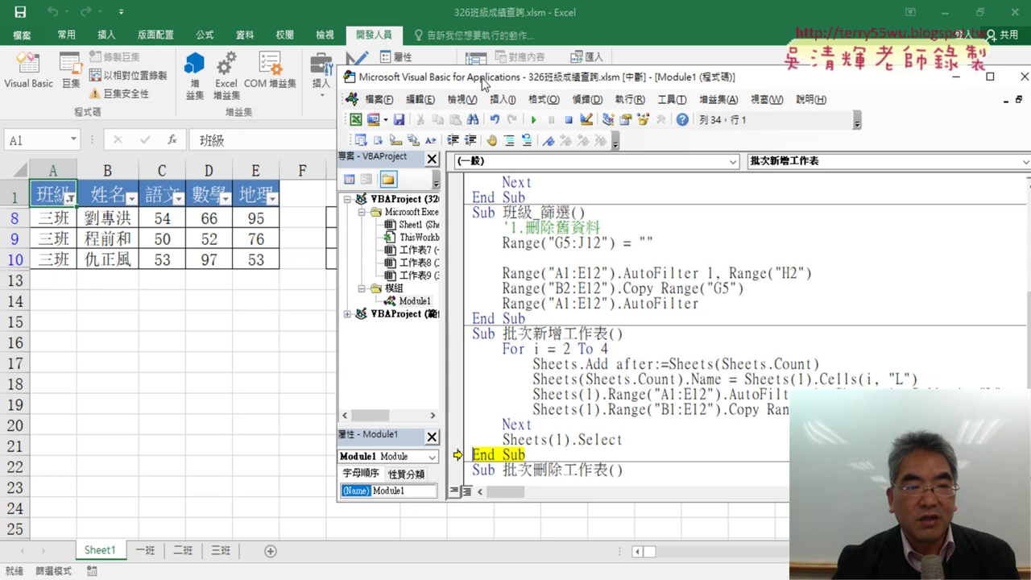
{"action": "left_click", "coordinate": [652, 439]}
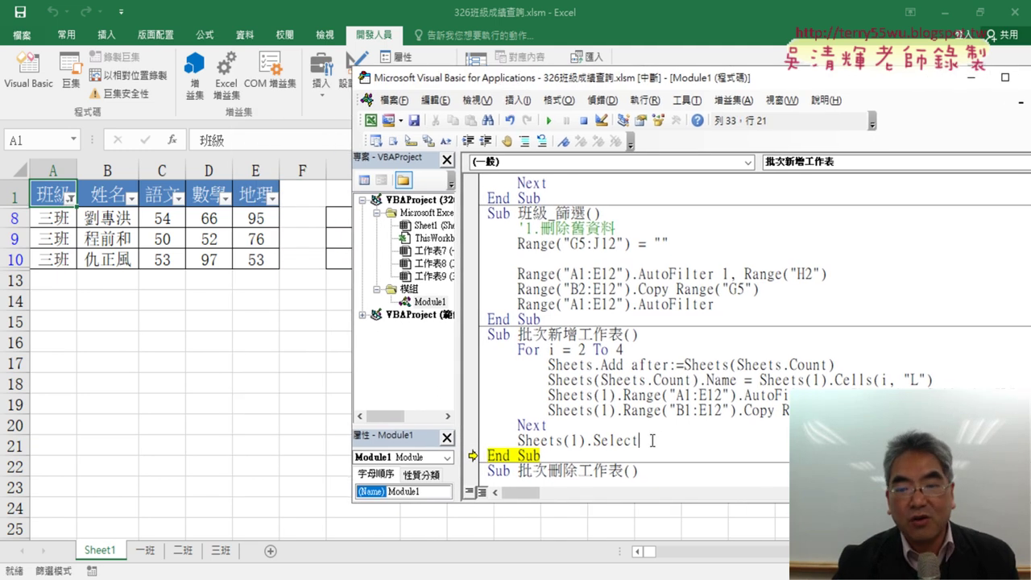
{"action": "key", "text": "Return"}
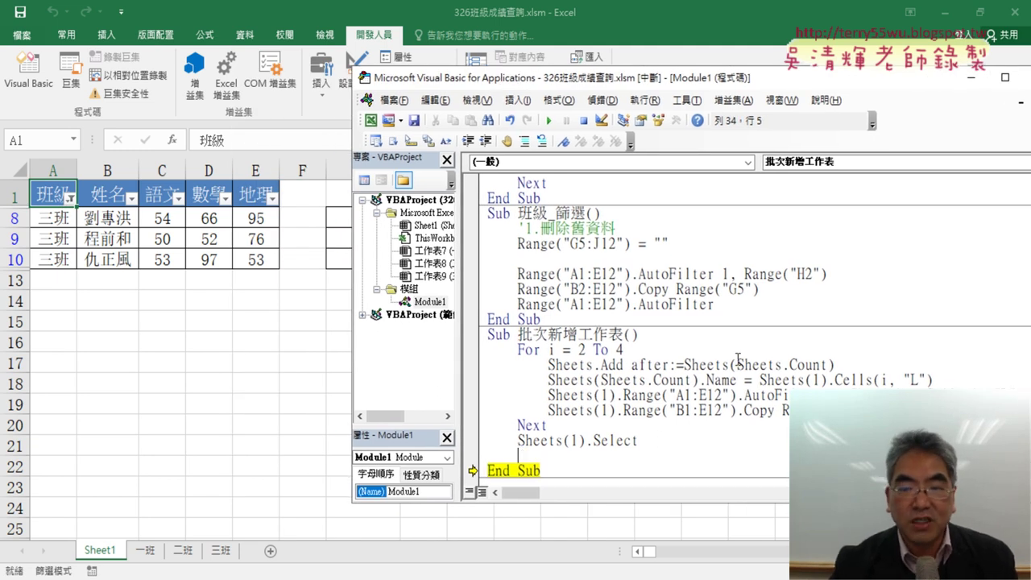
{"action": "left_click_drag", "start_coordinate": [722, 304], "coordinate": [522, 304]}
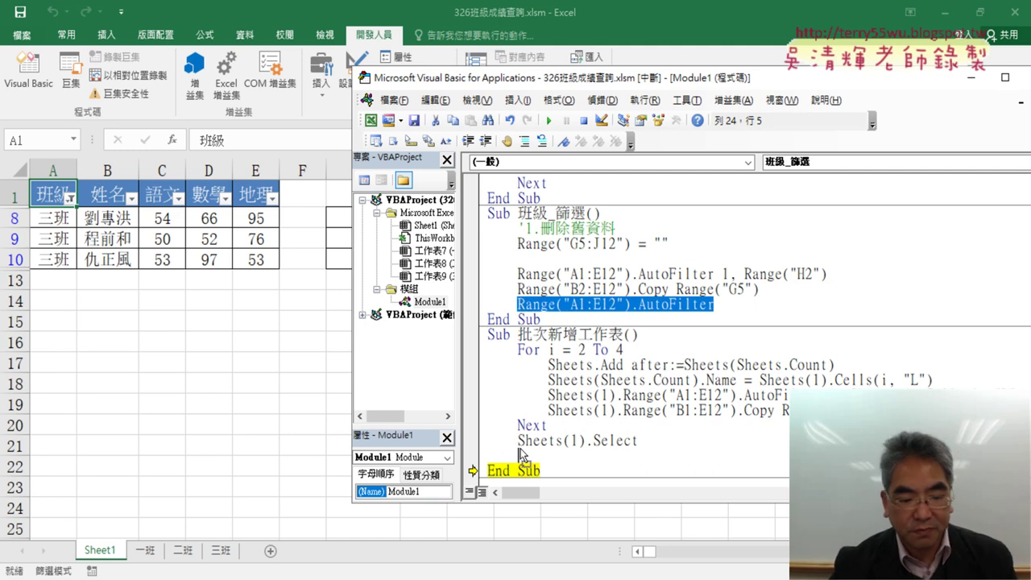
{"action": "left_click_drag", "start_coordinate": [521, 455], "coordinate": [519, 455]}
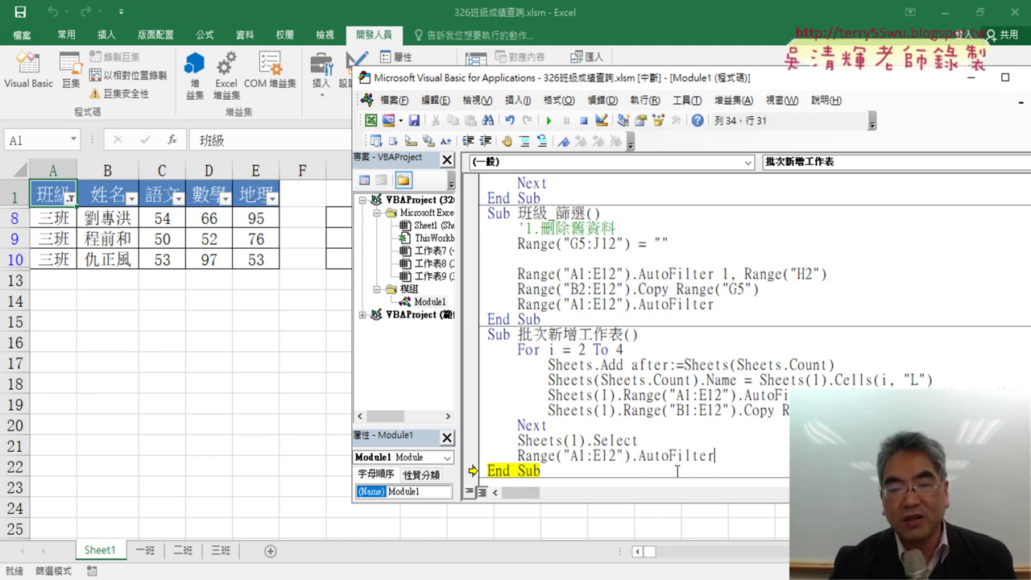
{"action": "left_click_drag", "start_coordinate": [473, 471], "coordinate": [473, 455]}
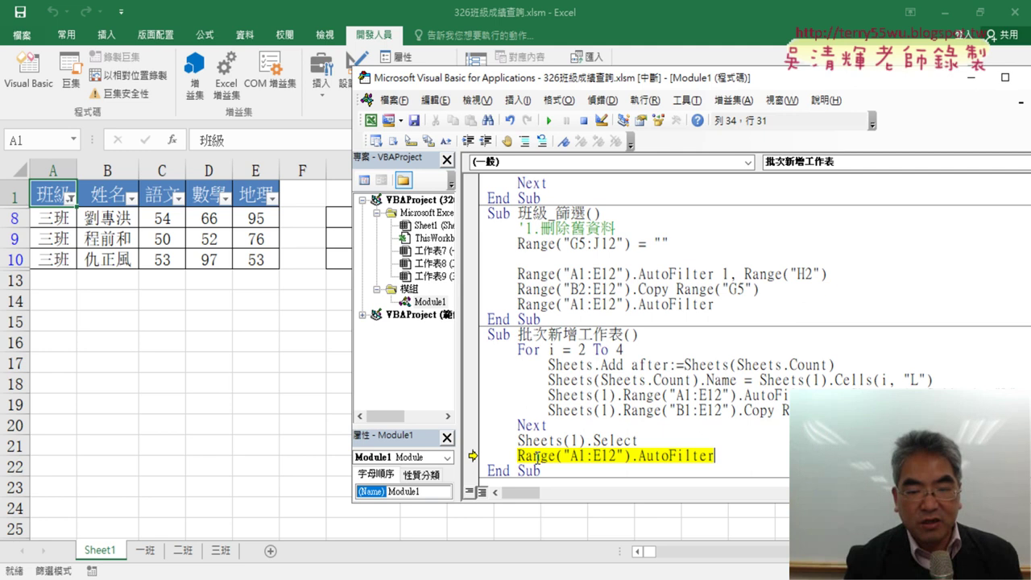
Step: Execute the new AutoFilter line to clear the filter and finish the macro
{"action": "key", "text": "F8"}
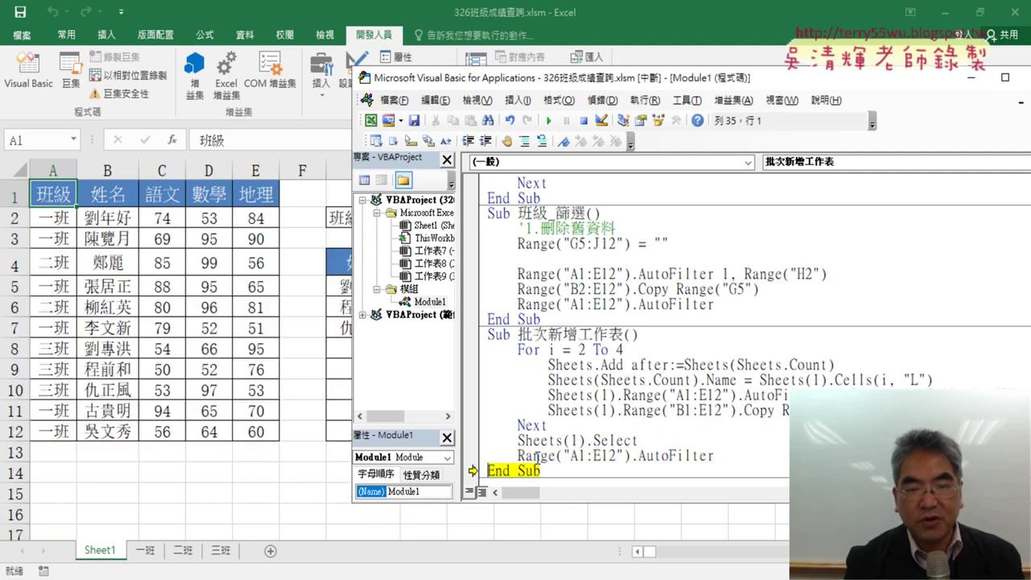
{"action": "key", "text": "F8"}
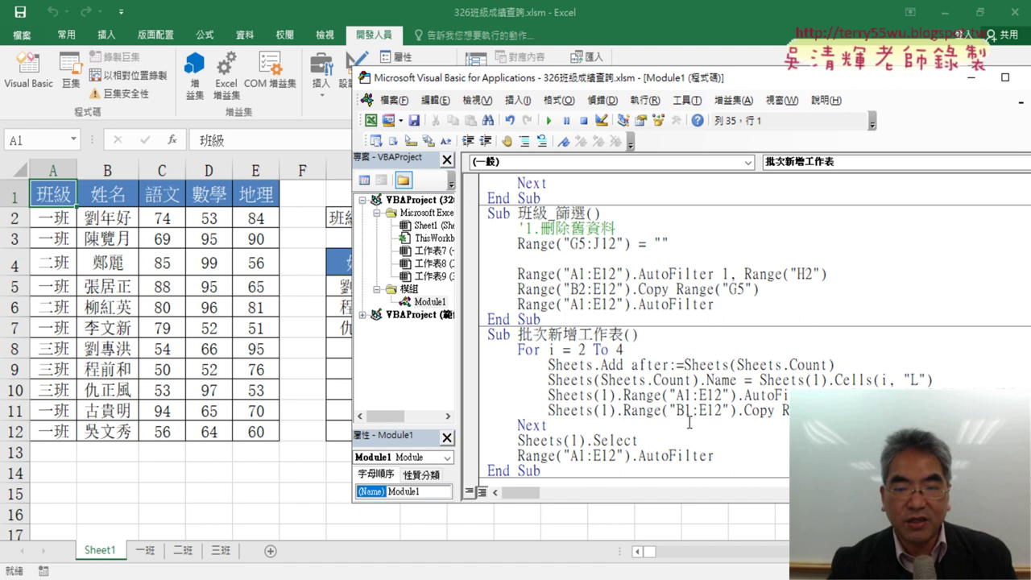
{"action": "scroll", "coordinate": [689, 422], "scroll_direction": "down", "scroll_amount": 1}
{"action": "scroll", "coordinate": [689, 422], "scroll_direction": "down", "scroll_amount": 1}
{"action": "scroll", "coordinate": [689, 422], "scroll_direction": "down", "scroll_amount": 1}
Step: Run 批次刪除工作表 and then 批次新增工作表 to recreate the class sheets
{"action": "left_click", "coordinate": [642, 394]}
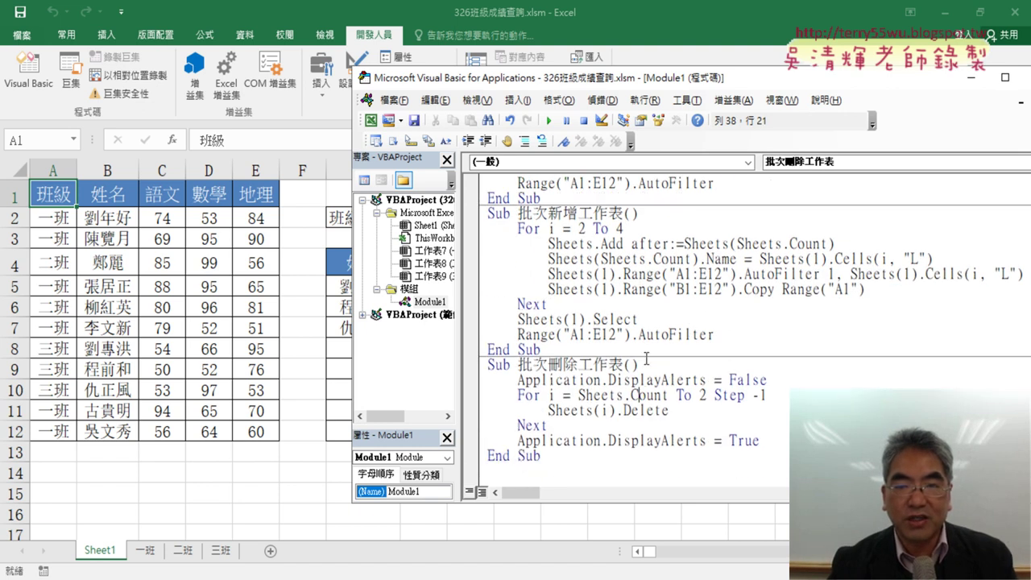
{"action": "left_click", "coordinate": [549, 121]}
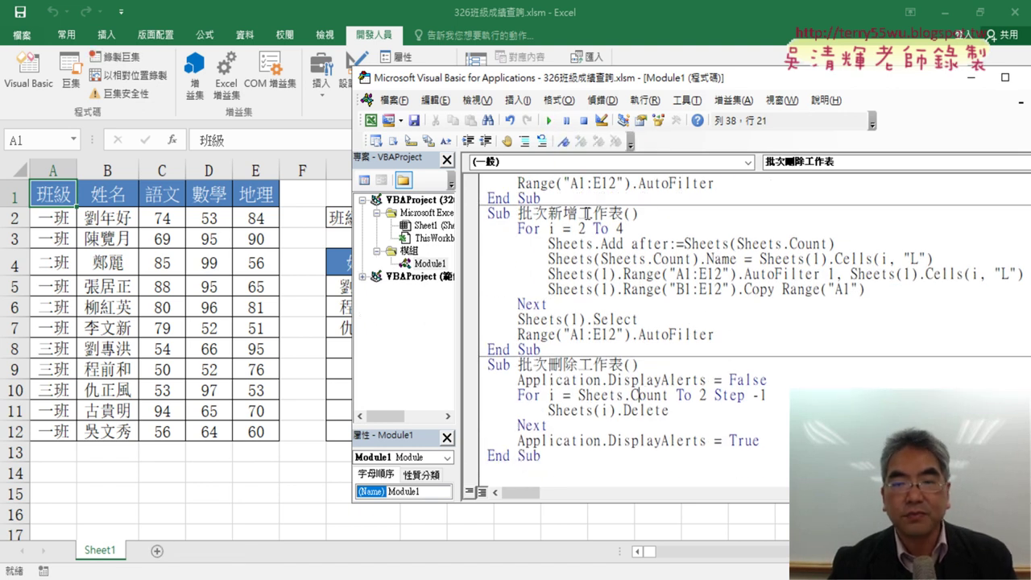
{"action": "left_click", "coordinate": [661, 307]}
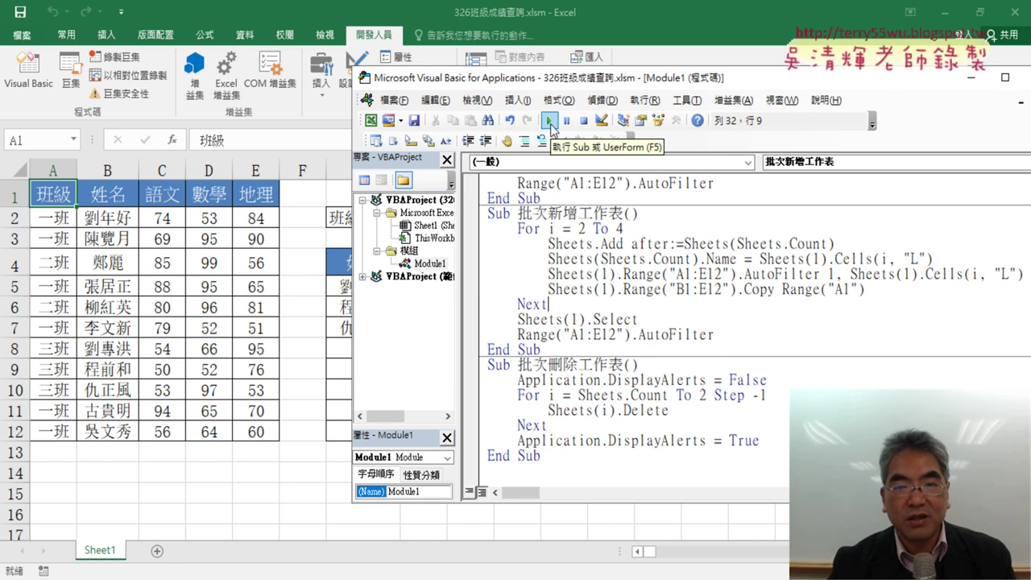
{"action": "left_click", "coordinate": [549, 121]}
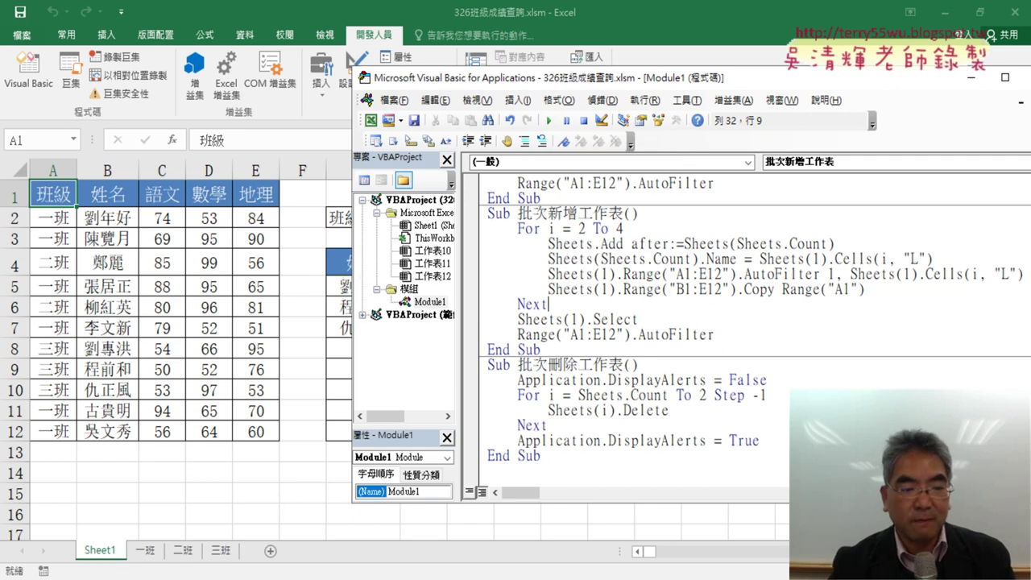
Step: Check the 一班, 二班 and 三班 sheets' grades, then return to the unfiltered Sheet1
{"action": "left_click", "coordinate": [144, 551]}
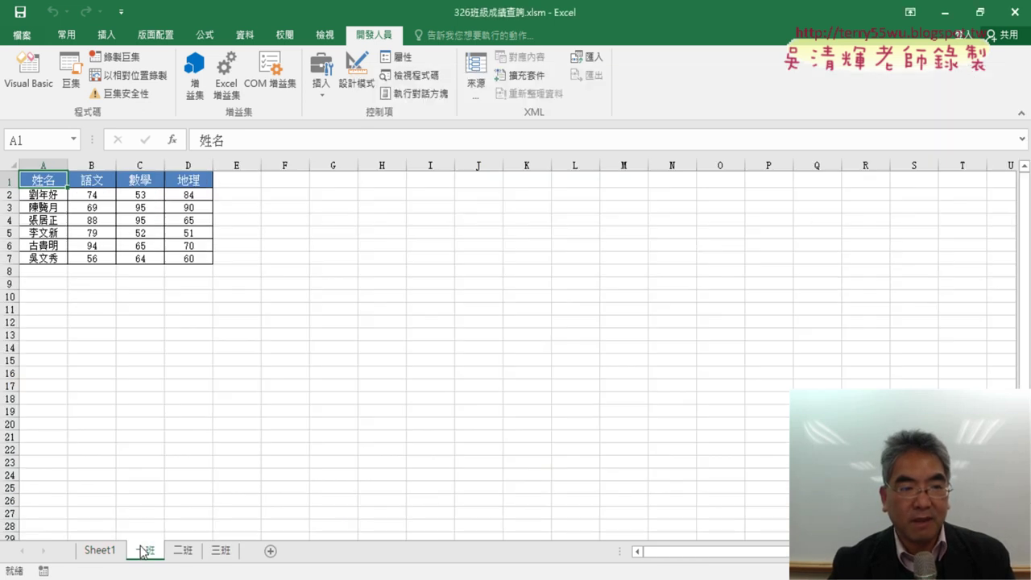
{"action": "left_click", "coordinate": [180, 554]}
{"action": "left_click", "coordinate": [229, 557]}
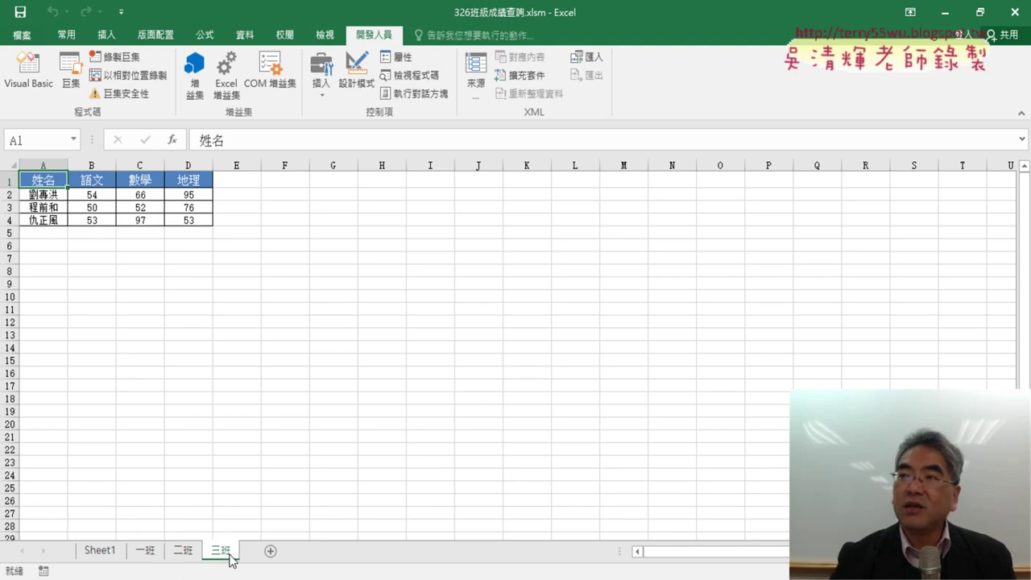
{"action": "left_click", "coordinate": [103, 551]}
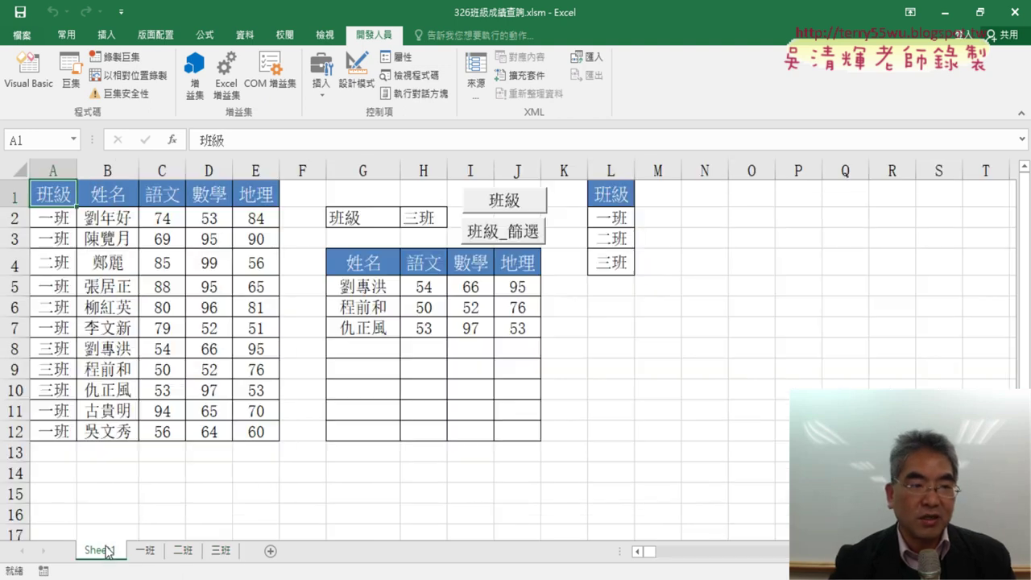
Step: In the VBA editor, highlight the 班級_篩選 filter and copy lines and the loop's equivalents
{"action": "left_click", "coordinate": [32, 87]}
{"action": "left_click_drag", "start_coordinate": [691, 76], "coordinate": [479, 87]}
{"action": "left_click_drag", "start_coordinate": [875, 310], "coordinate": [941, 312]}
{"action": "scroll", "coordinate": [798, 322], "scroll_direction": "up", "scroll_amount": 1}
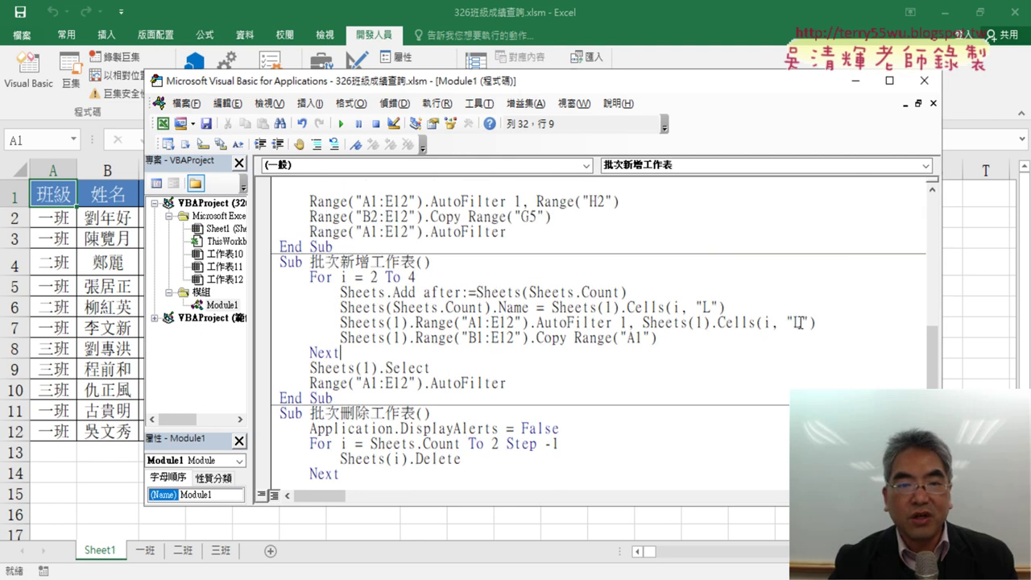
{"action": "scroll", "coordinate": [797, 322], "scroll_direction": "up", "scroll_amount": 1}
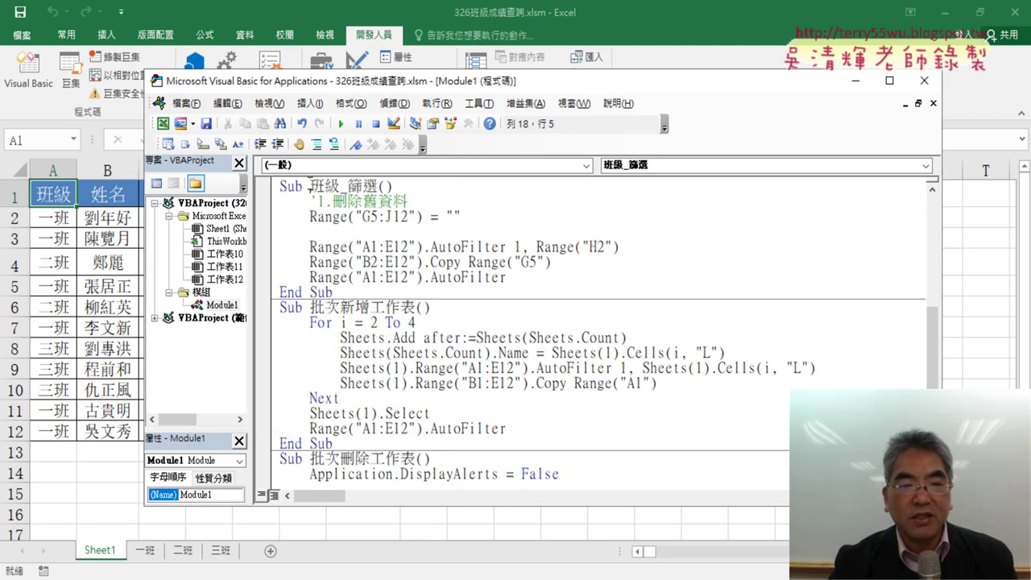
{"action": "left_click_drag", "start_coordinate": [310, 186], "coordinate": [377, 186]}
{"action": "left_click_drag", "start_coordinate": [570, 263], "coordinate": [277, 247]}
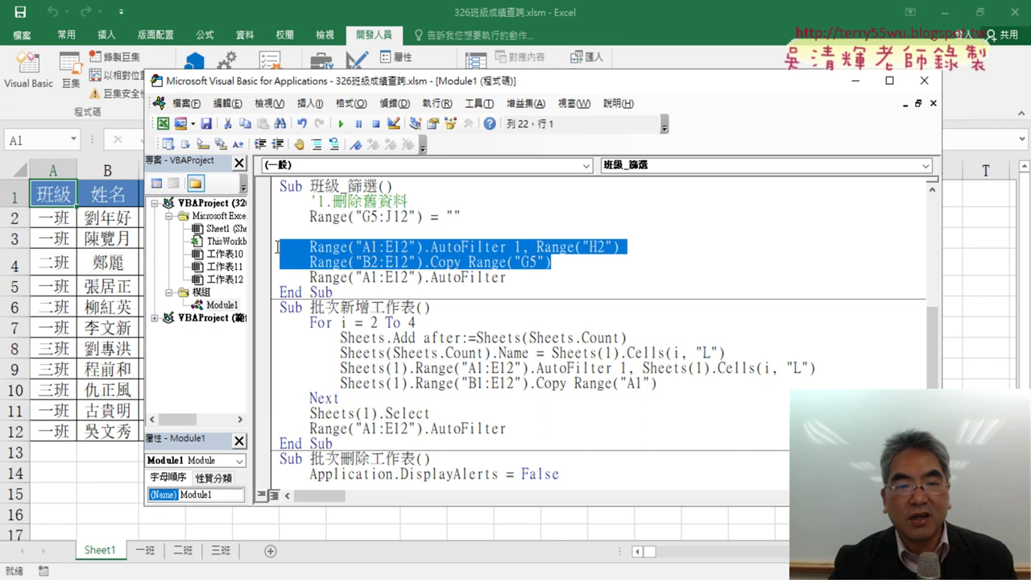
{"action": "left_click_drag", "start_coordinate": [657, 384], "coordinate": [284, 368]}
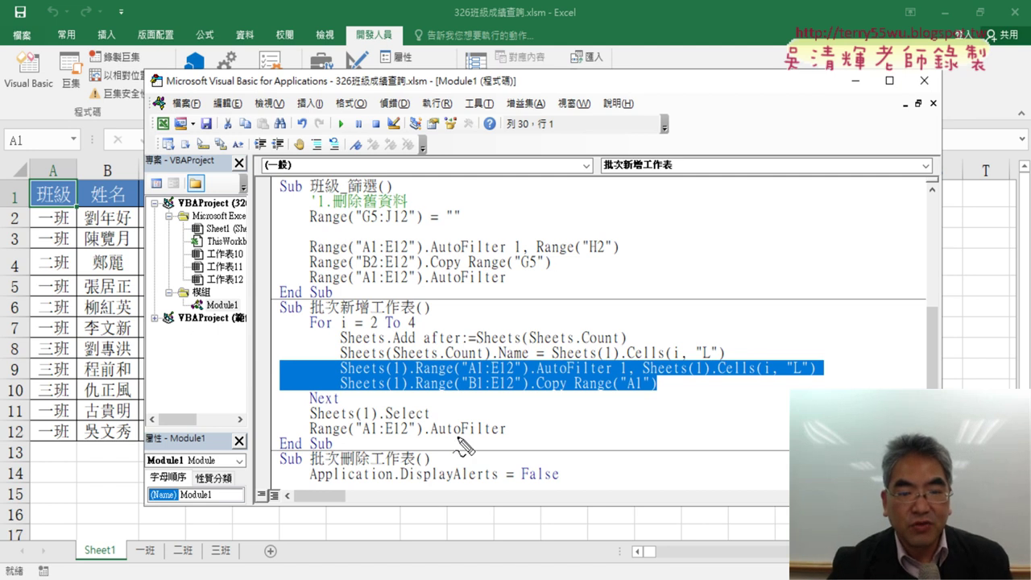
Step: Annotate the loop's Sheets(1), Range("H2") versus Cells(i, "L") criteria and the closing AutoFilter line
{"action": "mouse_move", "coordinate": [341, 374]}
{"action": "left_mouse_down"}
{"action": "mouse_move", "coordinate": [389, 372]}
{"action": "mouse_move", "coordinate": [405, 391]}
{"action": "left_mouse_up"}
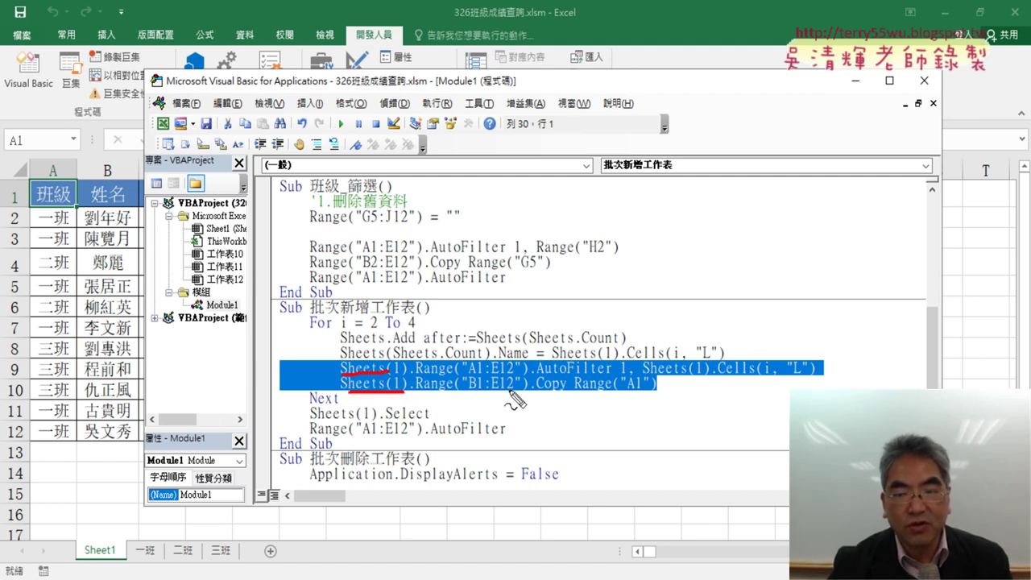
{"action": "left_click_drag", "start_coordinate": [652, 375], "coordinate": [698, 374]}
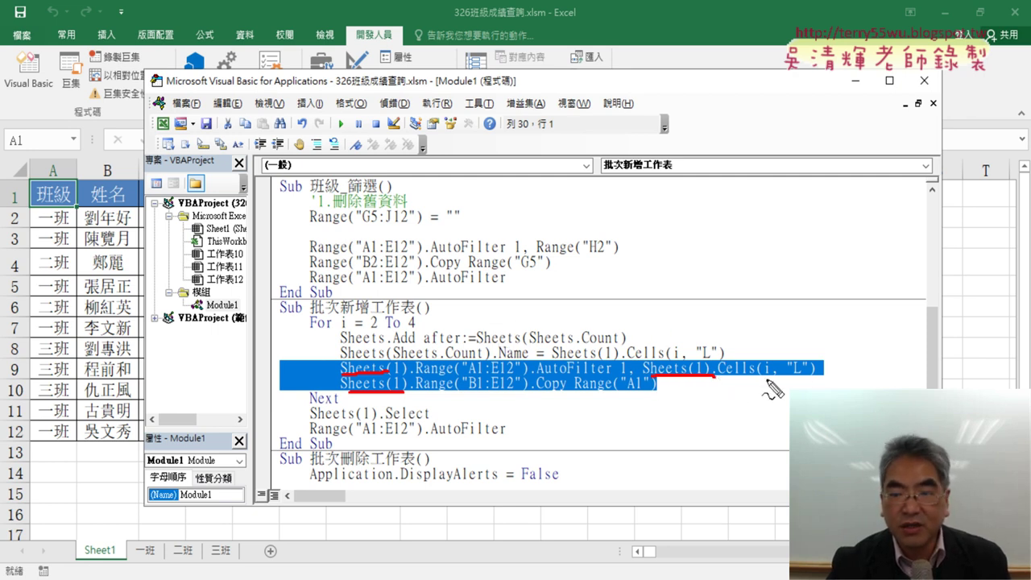
{"action": "left_click_drag", "start_coordinate": [548, 256], "coordinate": [613, 258]}
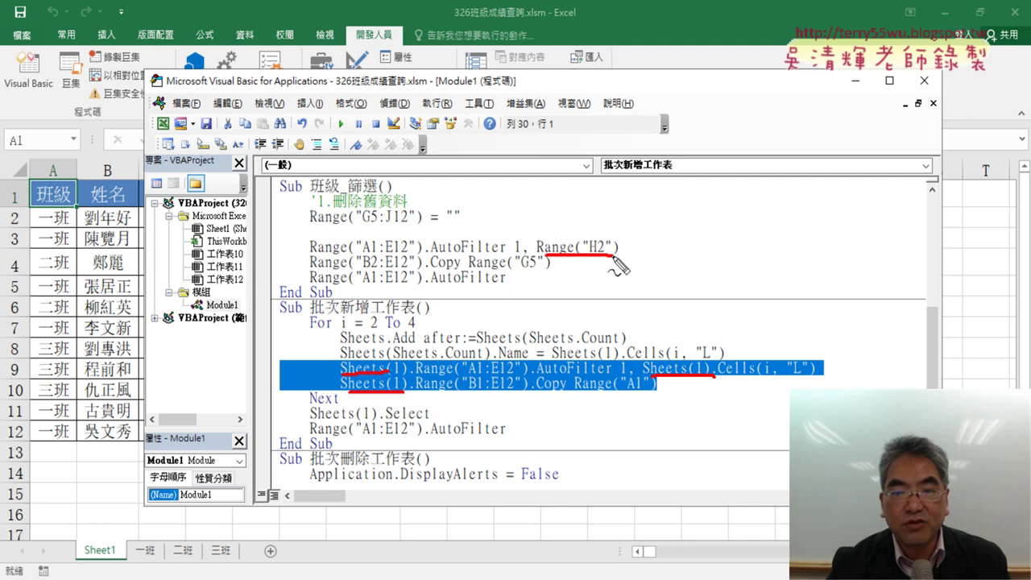
{"action": "mouse_move", "coordinate": [832, 385]}
{"action": "left_mouse_down"}
{"action": "mouse_move", "coordinate": [690, 387]}
{"action": "mouse_move", "coordinate": [813, 354]}
{"action": "mouse_move", "coordinate": [834, 380]}
{"action": "left_mouse_up"}
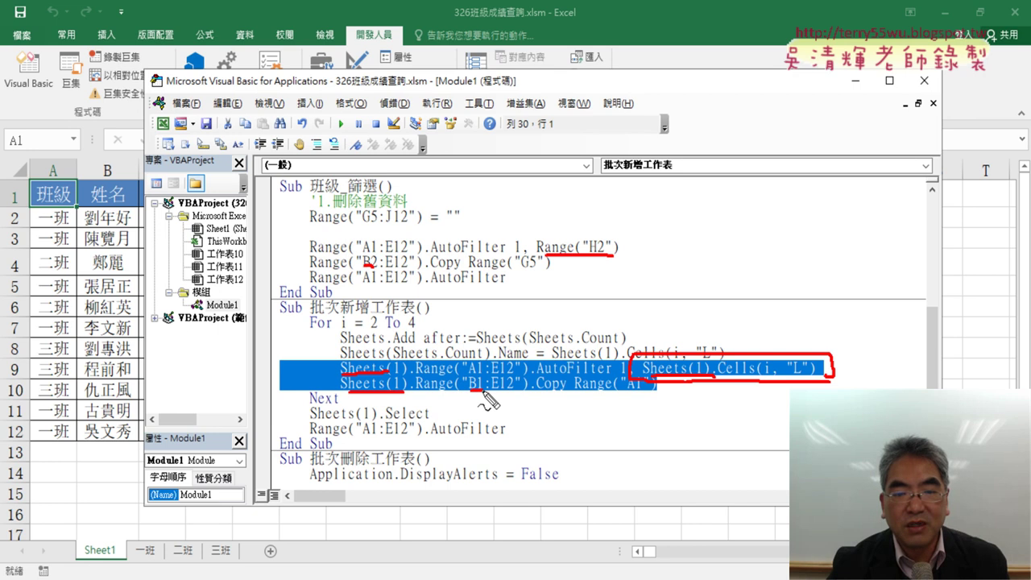
{"action": "left_click_drag", "start_coordinate": [431, 281], "coordinate": [505, 281]}
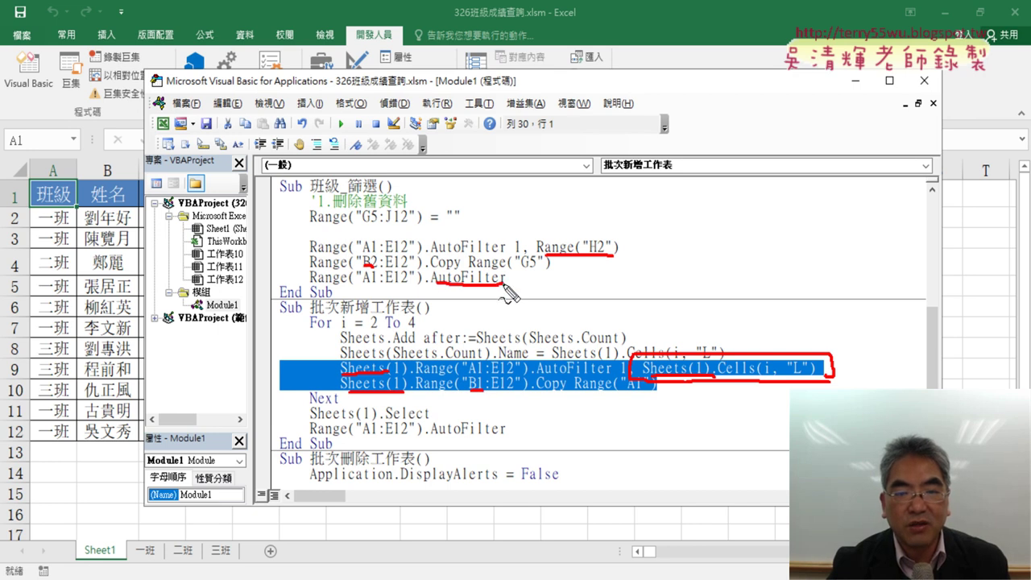
{"action": "mouse_move", "coordinate": [308, 281]}
{"action": "left_mouse_down"}
{"action": "mouse_move", "coordinate": [266, 291]}
{"action": "mouse_move", "coordinate": [246, 407]}
{"action": "mouse_move", "coordinate": [318, 439]}
{"action": "mouse_move", "coordinate": [306, 432]}
{"action": "left_mouse_up"}
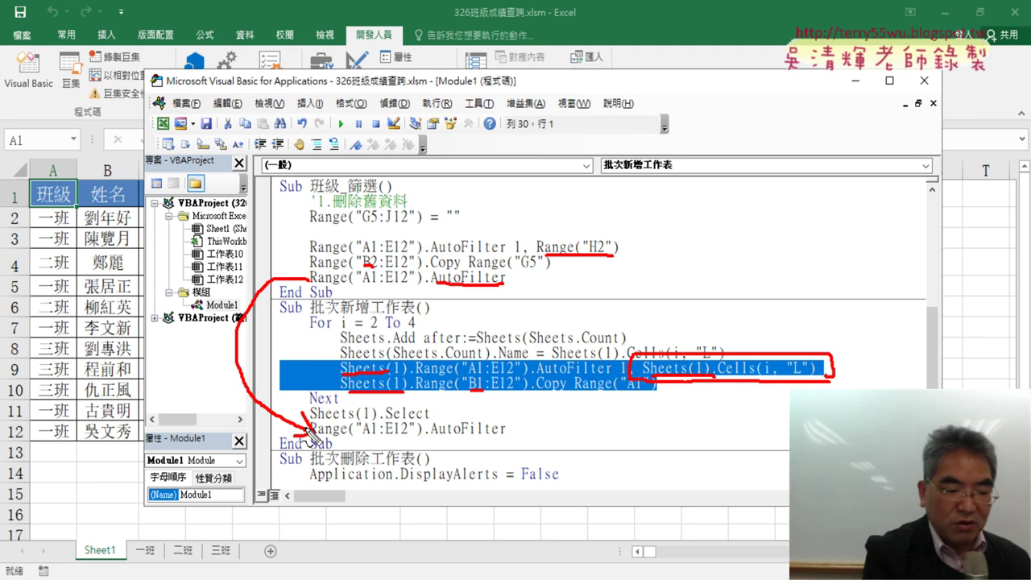
{"action": "key", "text": "Escape"}
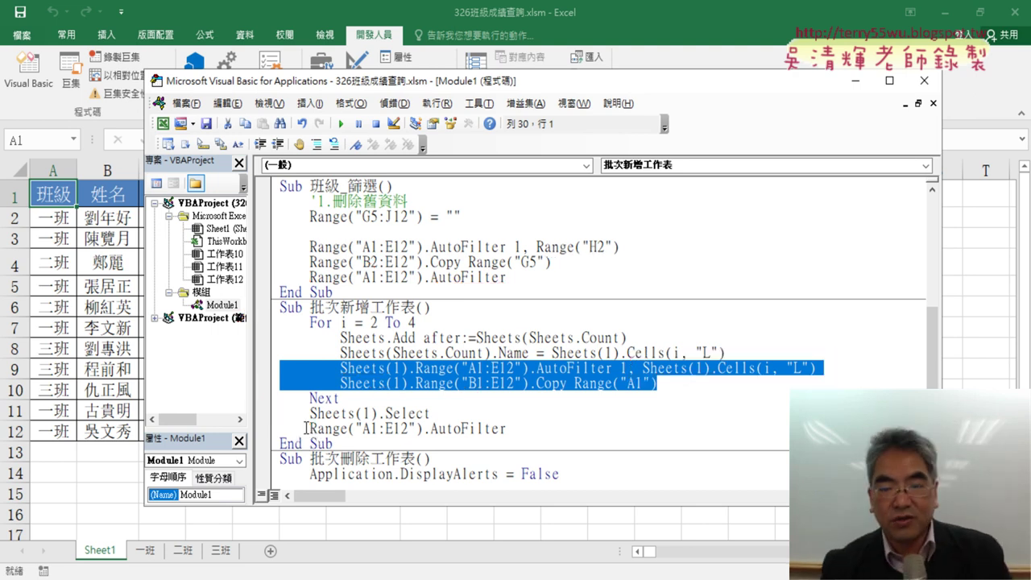